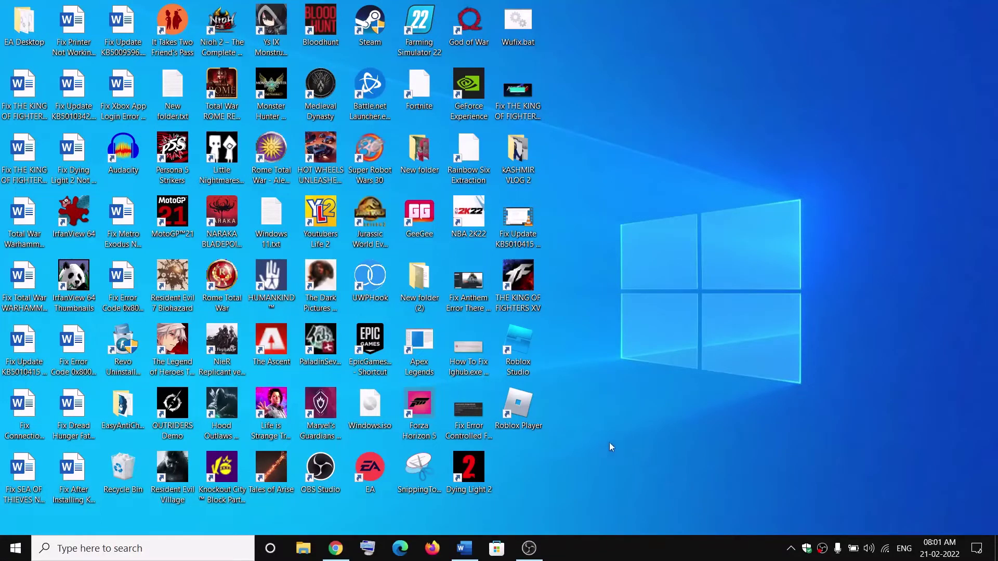
Step: Restore the 0x8007000d fix guide in Word, highlight its Step 1 troubleshooter text, then open Settings
left_click(467, 549)
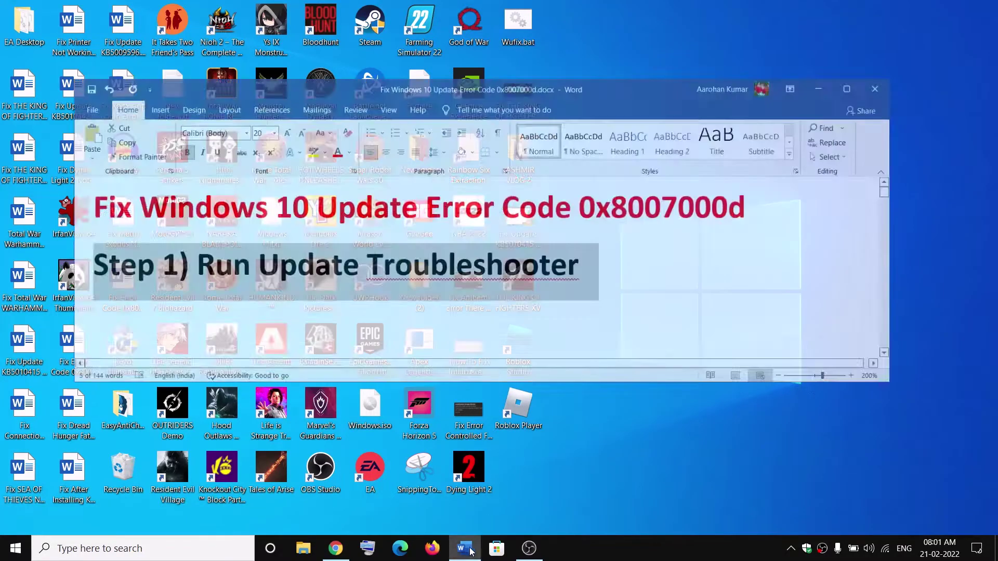
left_click_drag(589, 188, 755, 186)
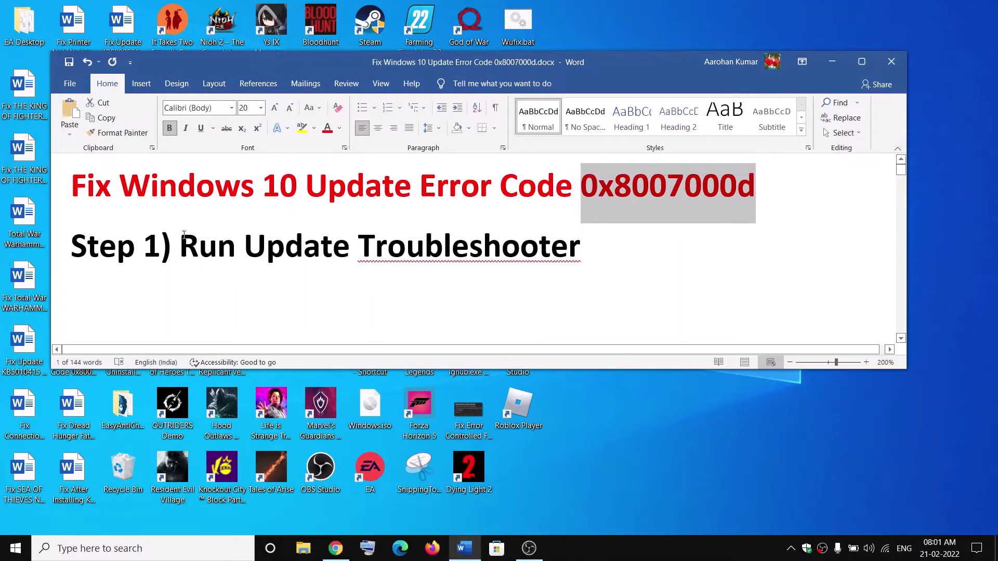
left_click_drag(144, 244, 581, 245)
left_click(26, 442)
key("super")
left_click(26, 493)
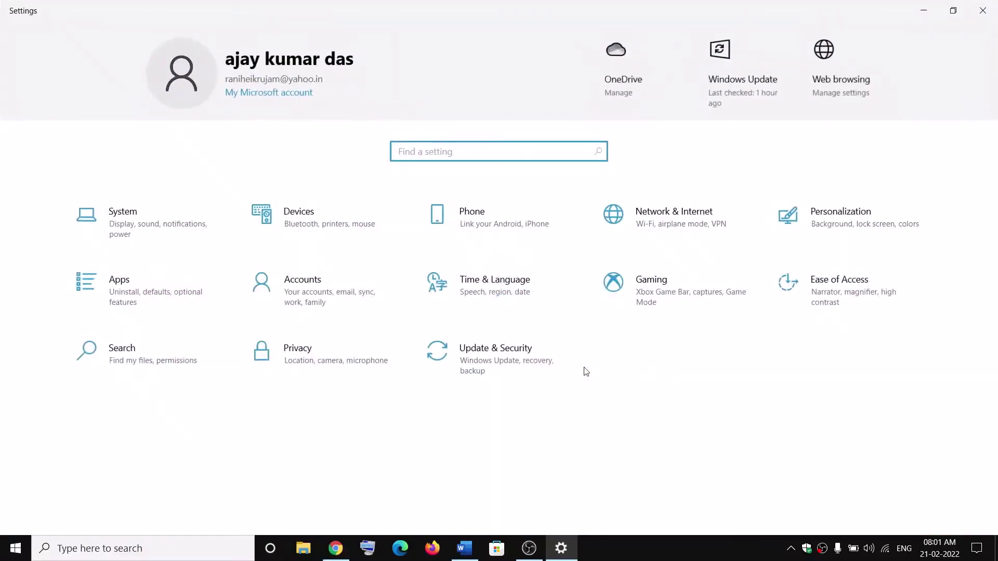
Step: Run the Windows Update troubleshooter from Update & Security > Troubleshoot > Additional troubleshooters
left_click(510, 360)
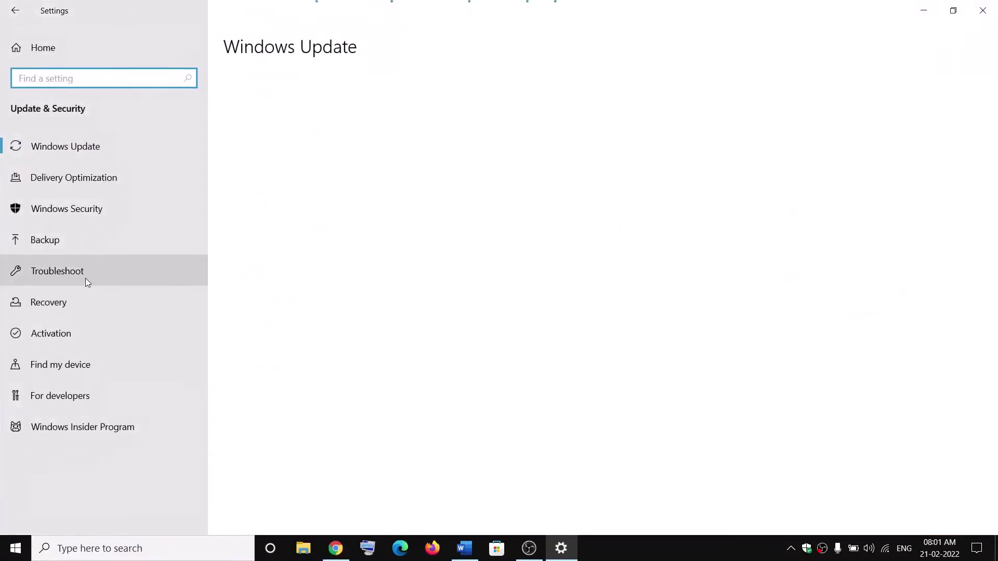
left_click(64, 272)
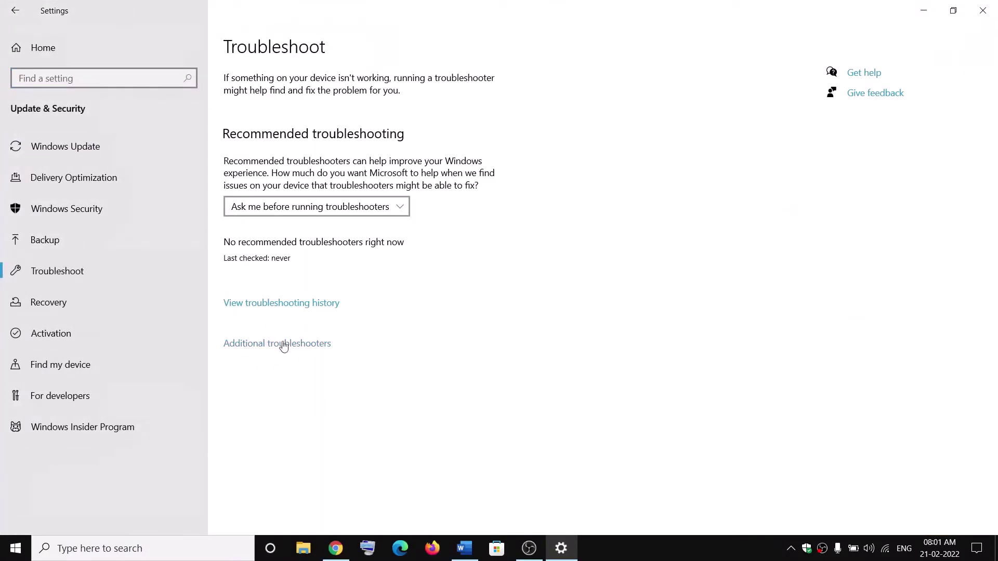
left_click(305, 344)
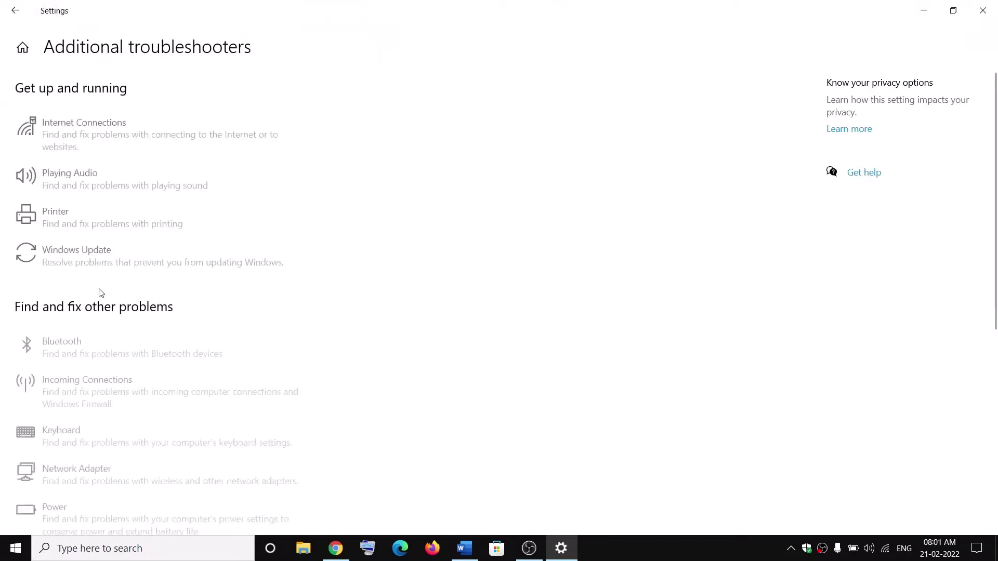
left_click(124, 255)
left_click(238, 297)
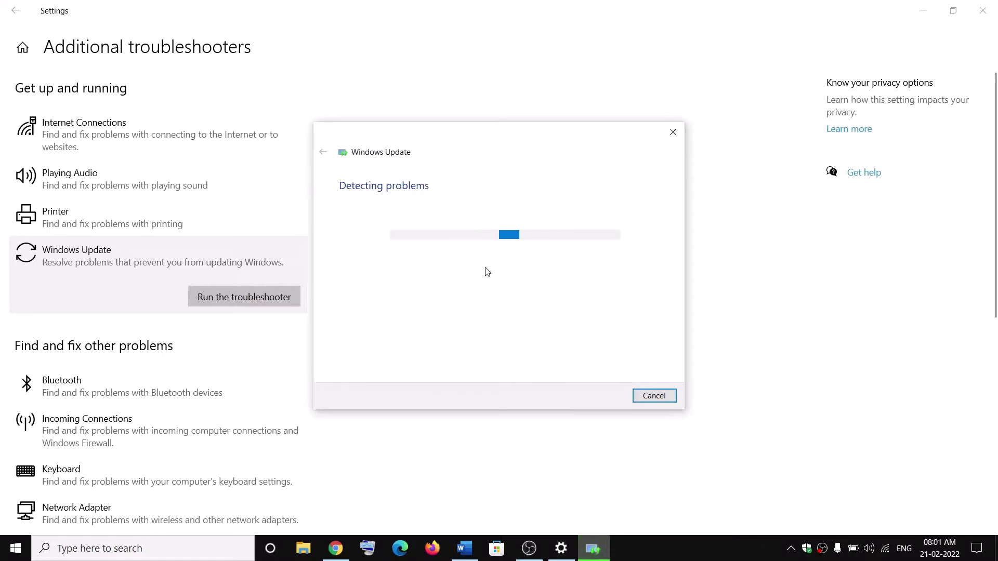
Step: Look at the Start menu power options, then return to the Word fix guide
left_click(15, 548)
left_click(16, 520)
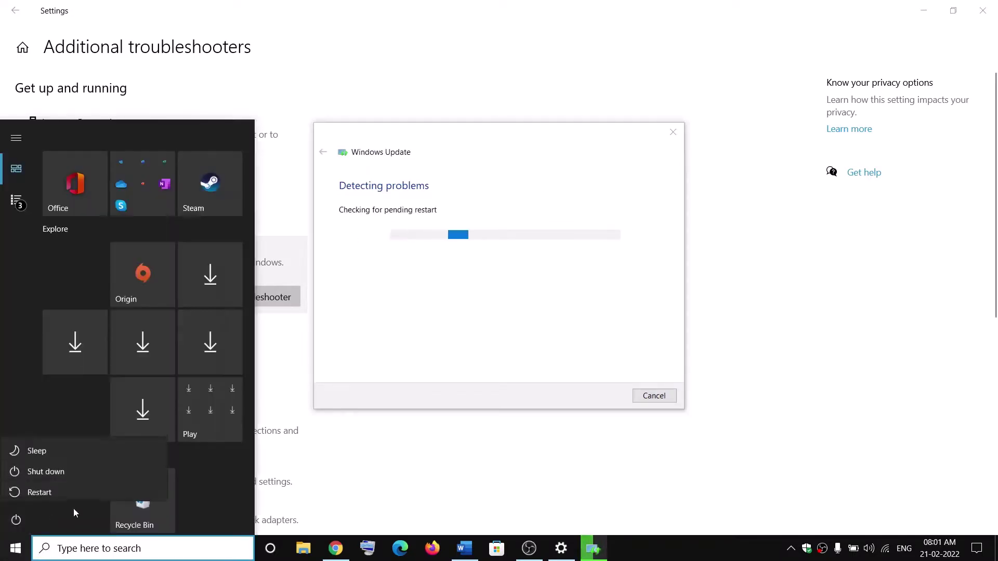
key("Escape")
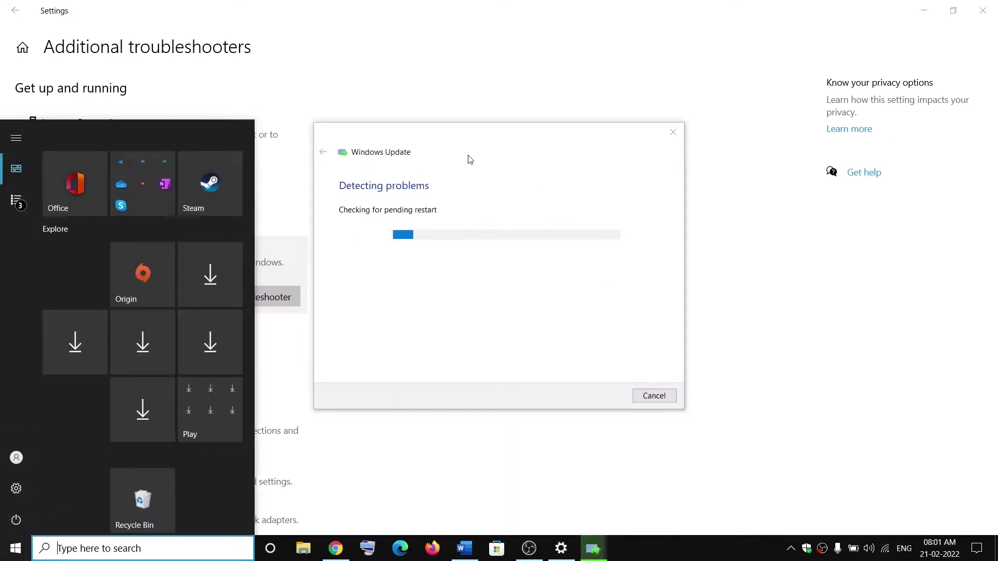
key("Escape")
left_click(780, 283)
left_click(464, 548)
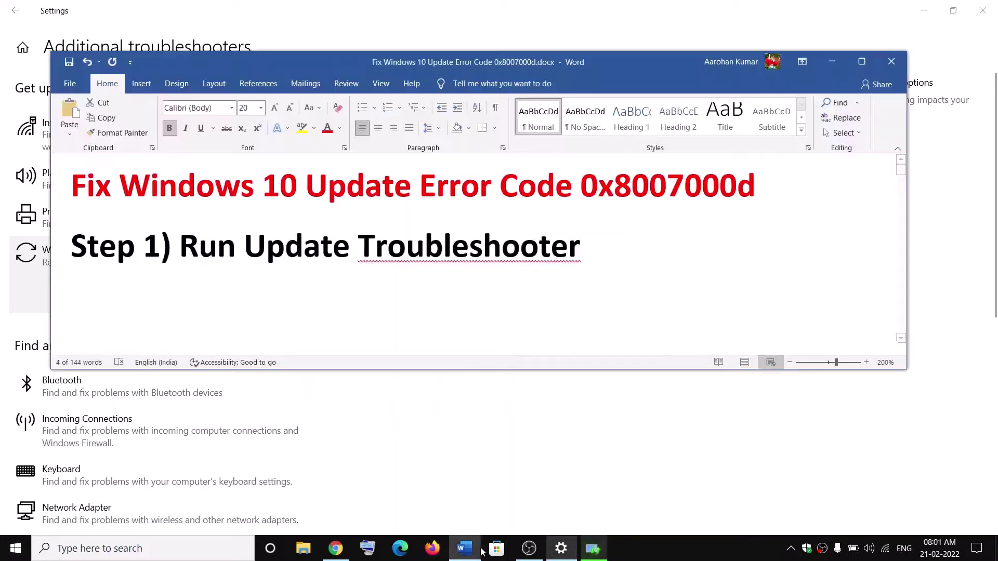
Step: Highlight Windows Update and Background Intelligent Transfer Service in the guide's Step 2 heading
scroll(334, 252, "down", 3)
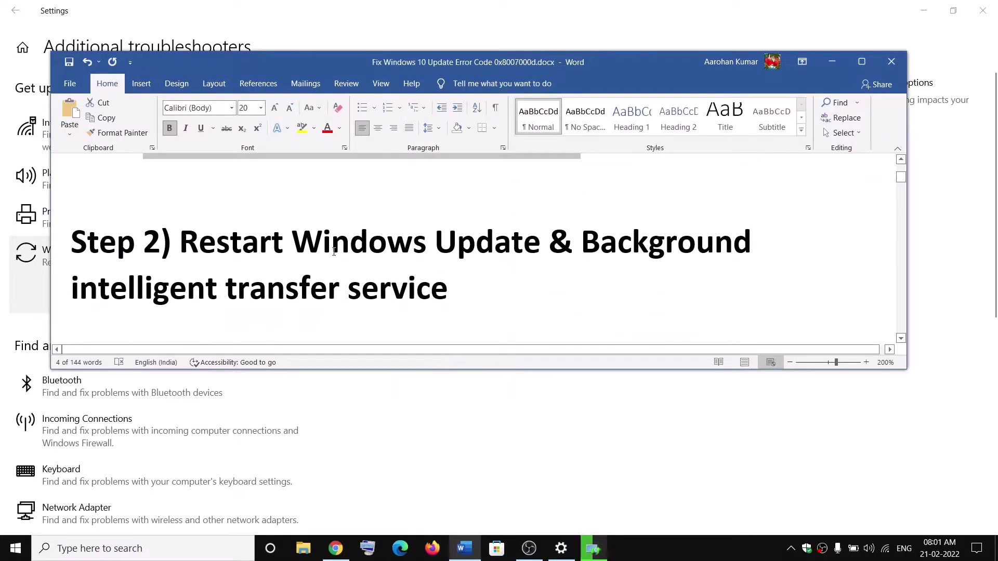
left_click_drag(307, 247, 582, 244)
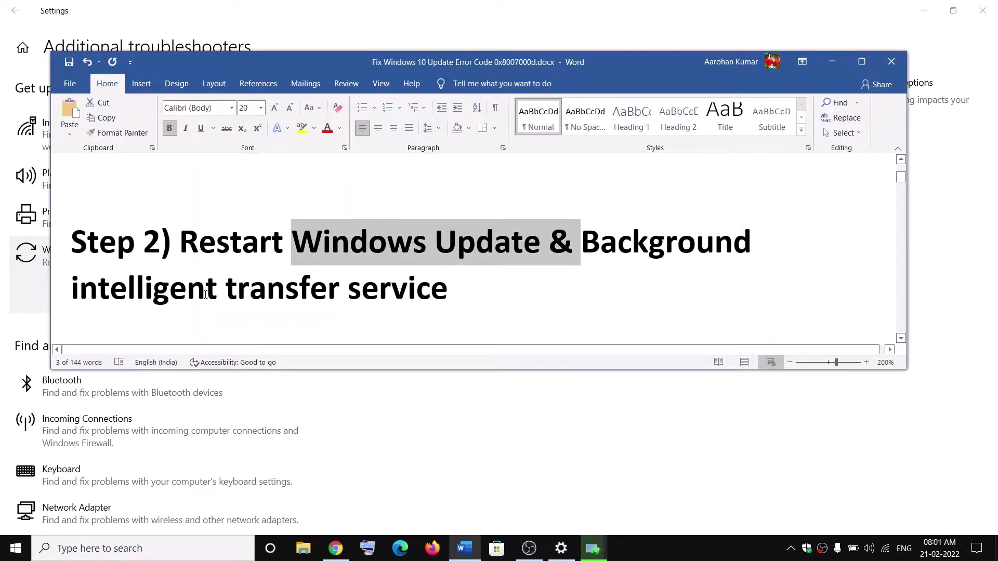
left_click_drag(71, 289, 448, 289)
Step: Find Services through the taskbar search and open the Services console
left_click(165, 559)
type("s")
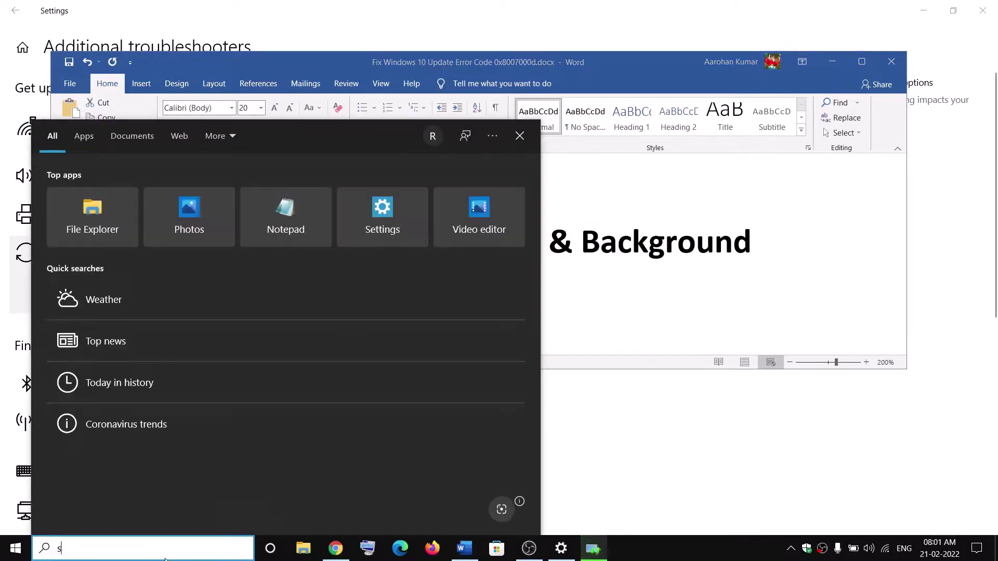
type("erv")
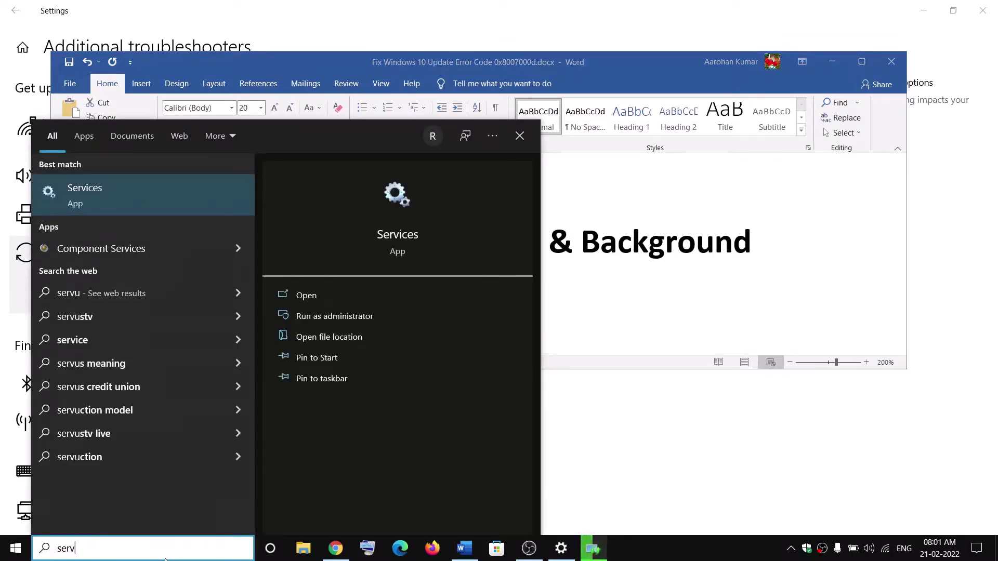
type("ui")
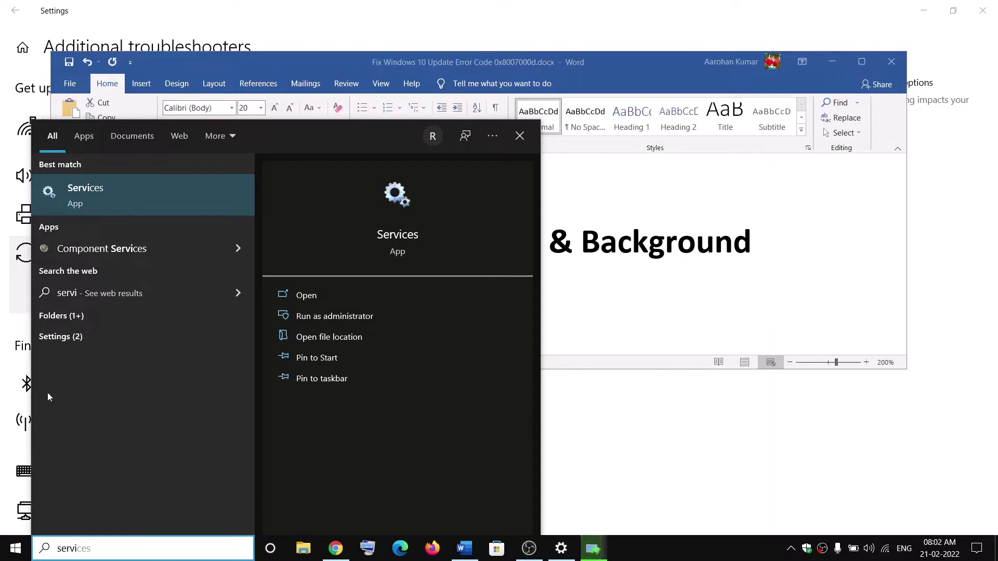
left_click(103, 195)
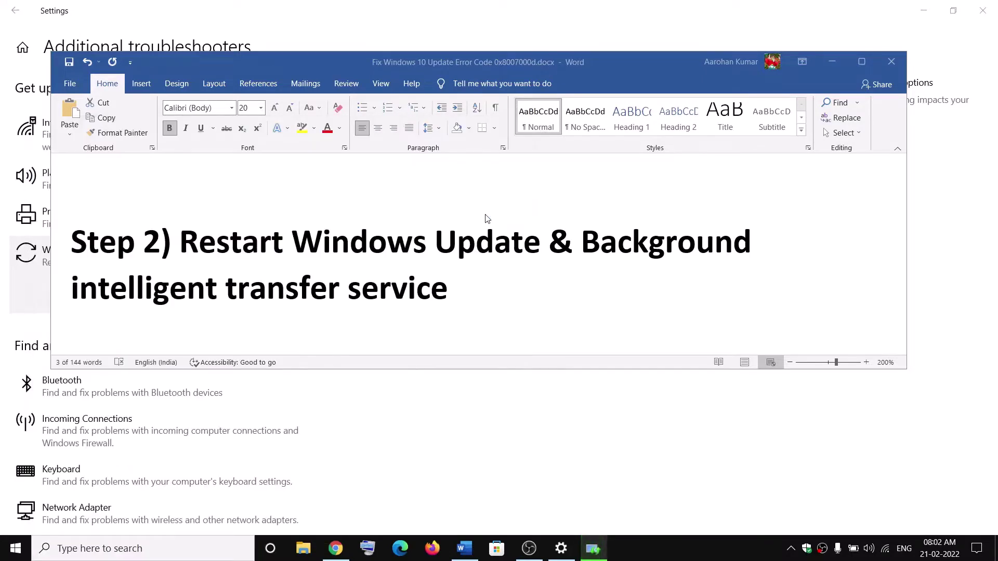
left_click(324, 384)
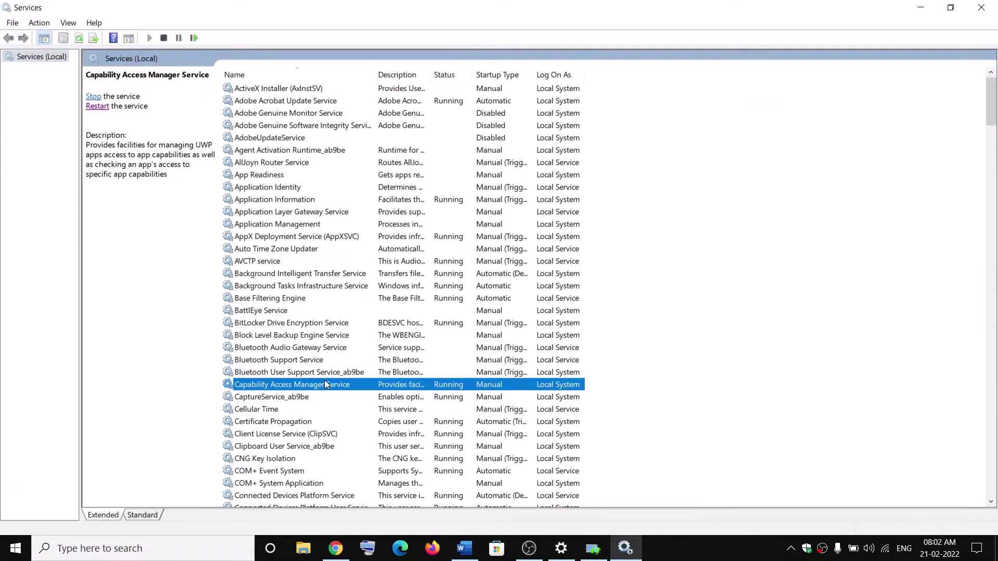
Step: Keep the Windows Update service's startup type on Automatic, apply it, and restart the service
key("w")
scroll(340, 397, "down", 6)
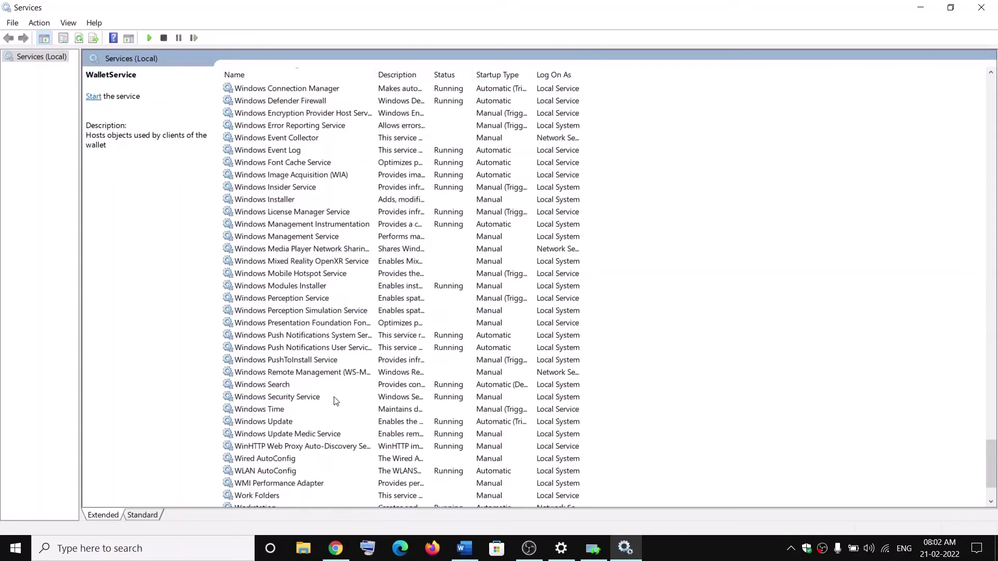
left_click(316, 352)
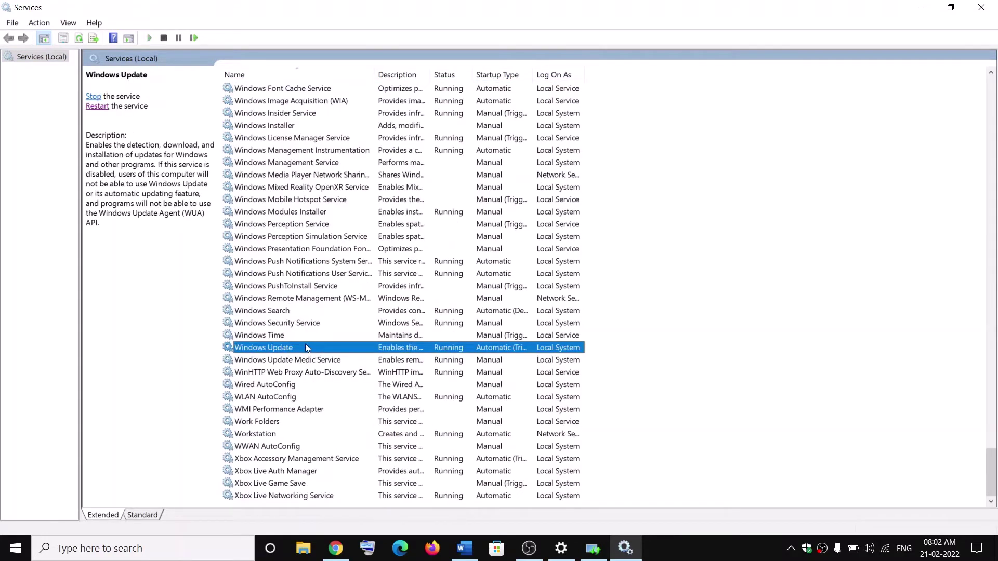
double_click(305, 345)
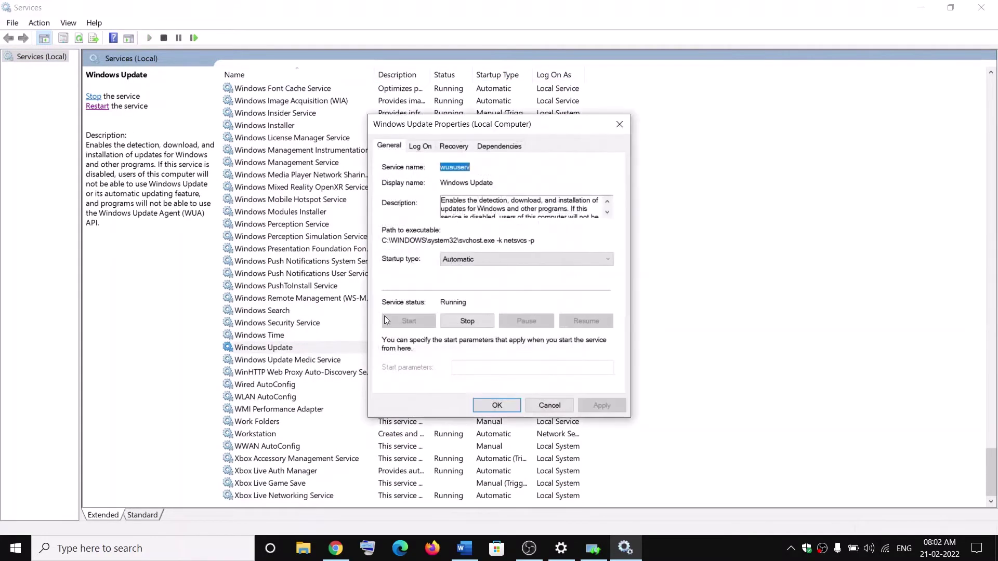
left_click(468, 262)
left_click(468, 279)
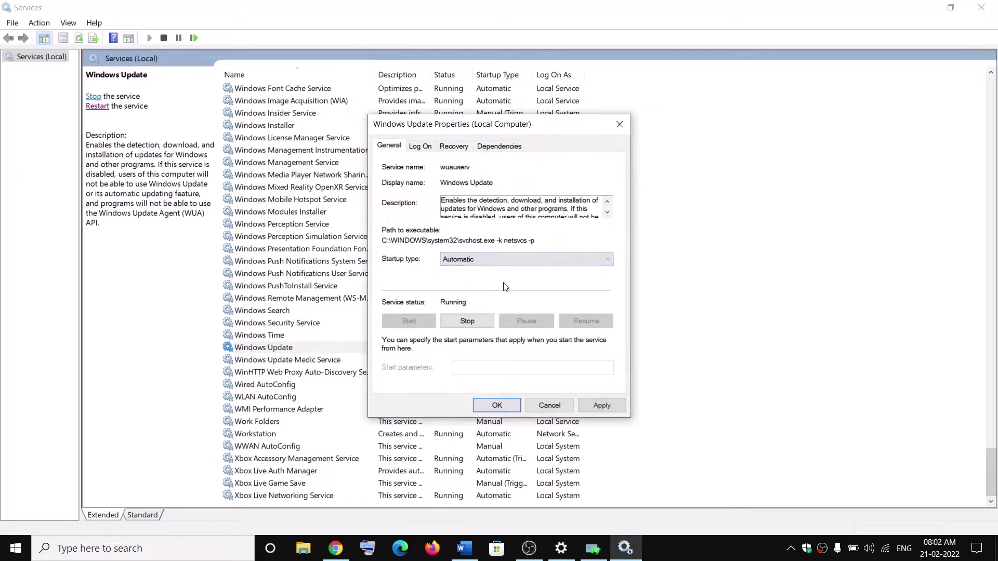
left_click(599, 404)
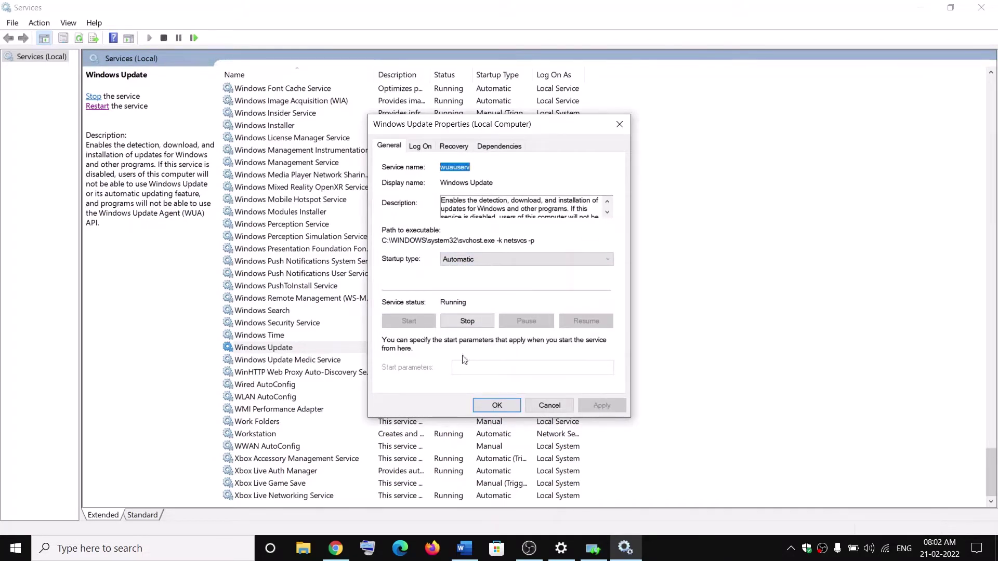
left_click(498, 406)
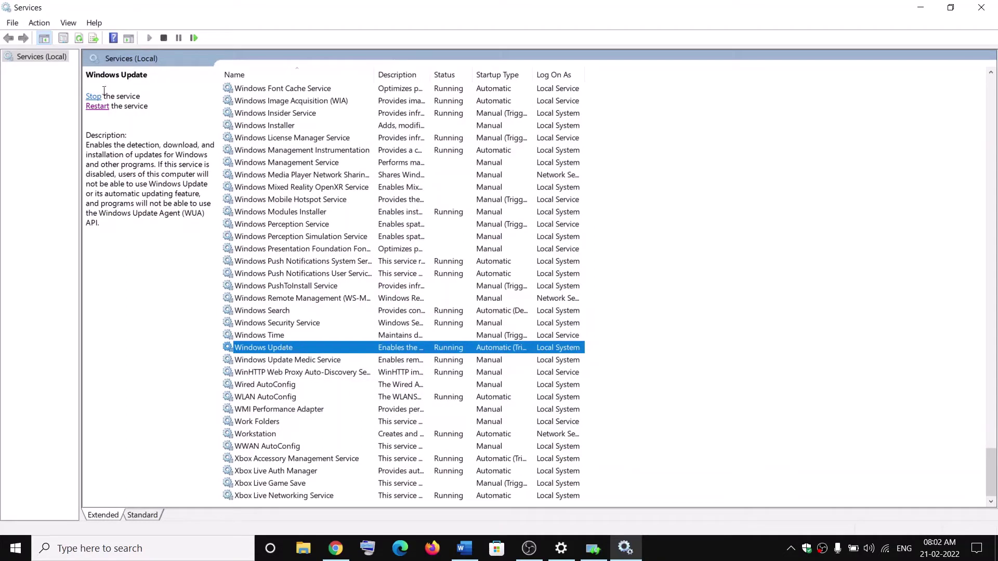
left_click(97, 107)
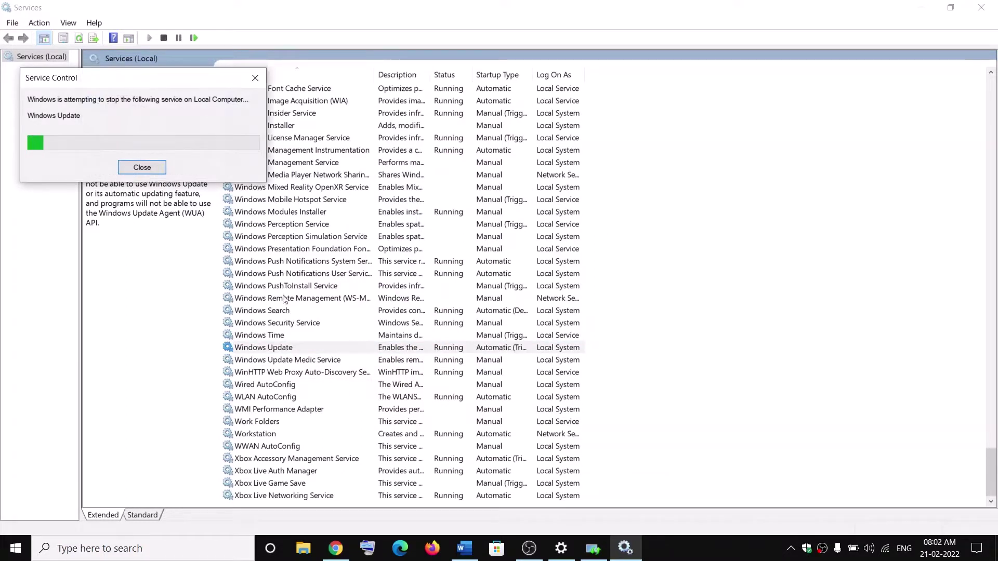
left_click(335, 314)
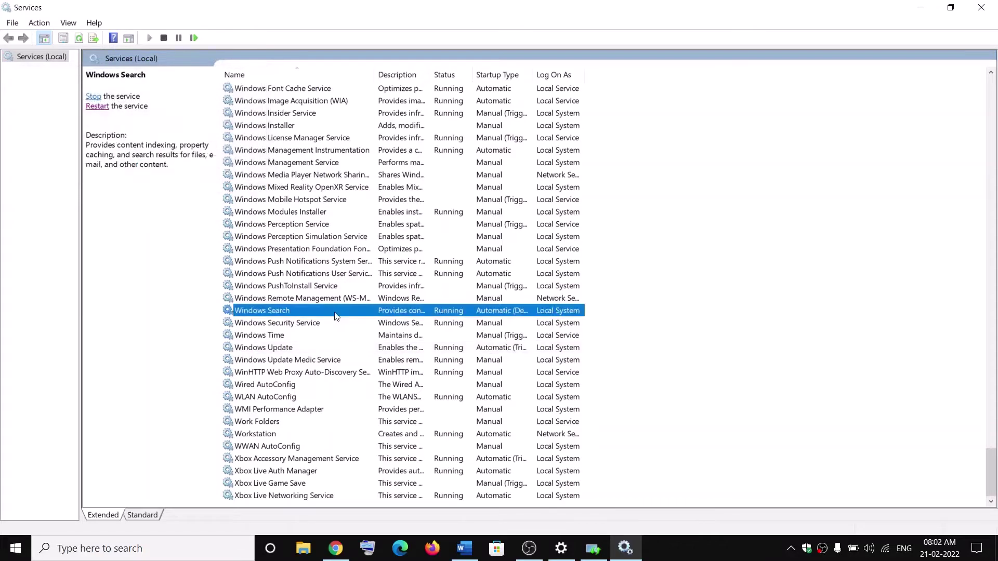
Step: Give BITS Automatic startup in its properties, restart the service, then close the Services window
key("b")
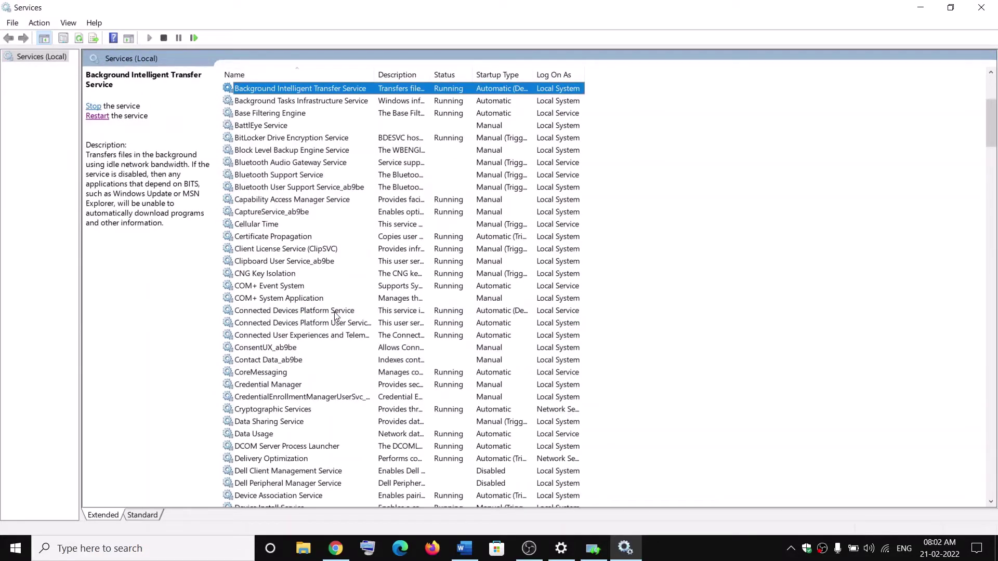
scroll(359, 275, "up", 2)
double_click(362, 166)
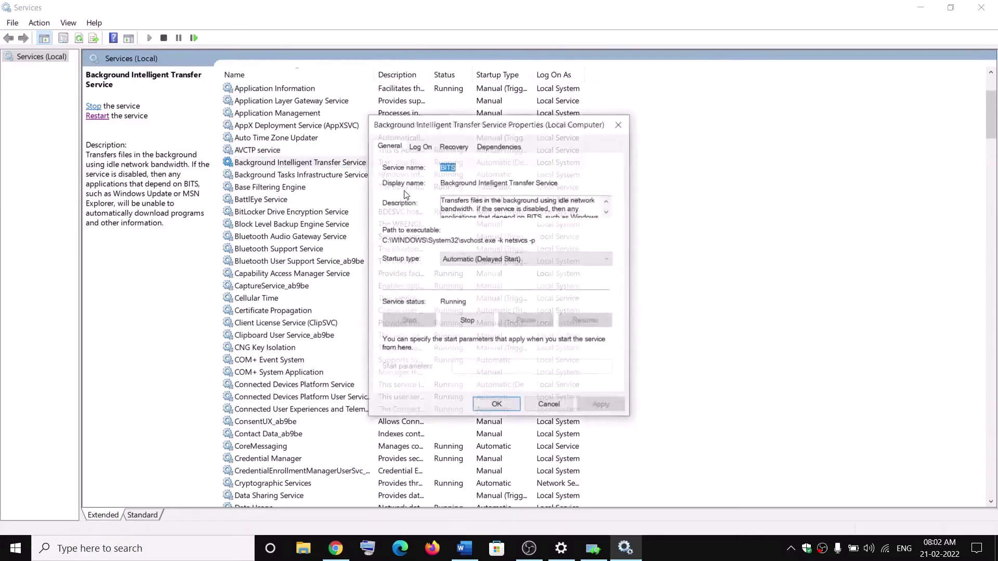
left_click(470, 259)
left_click(468, 280)
left_click(590, 407)
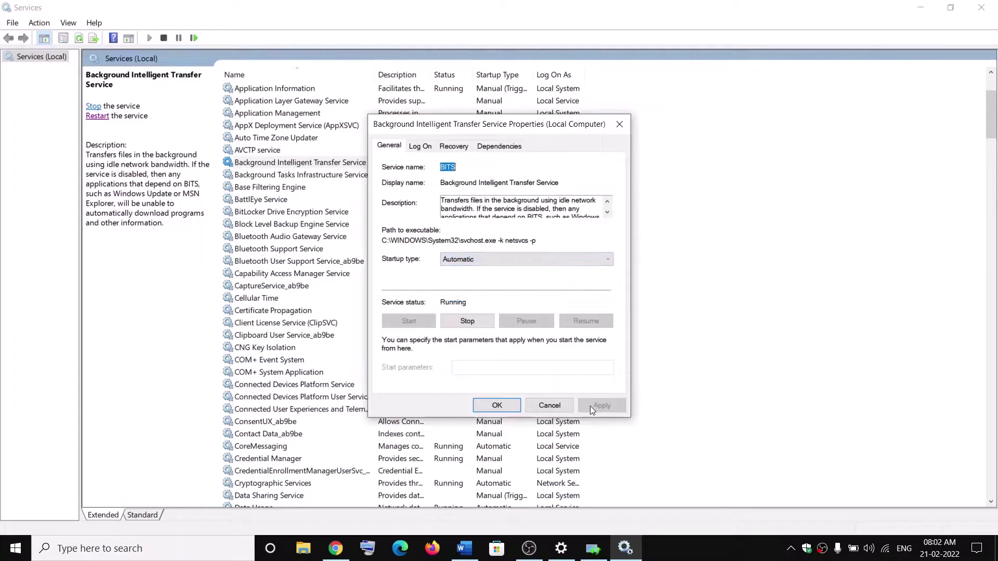
left_click(496, 405)
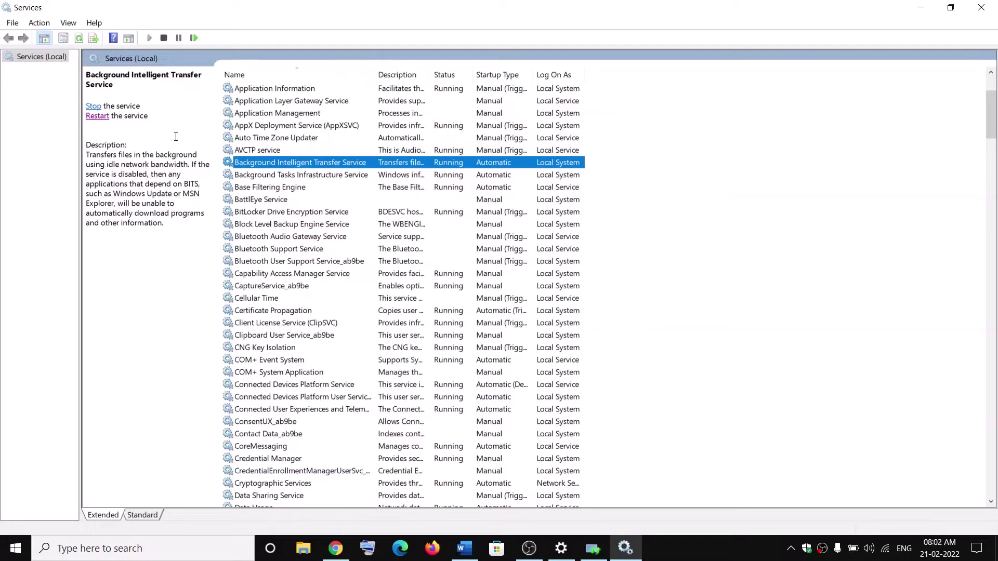
left_click(91, 116)
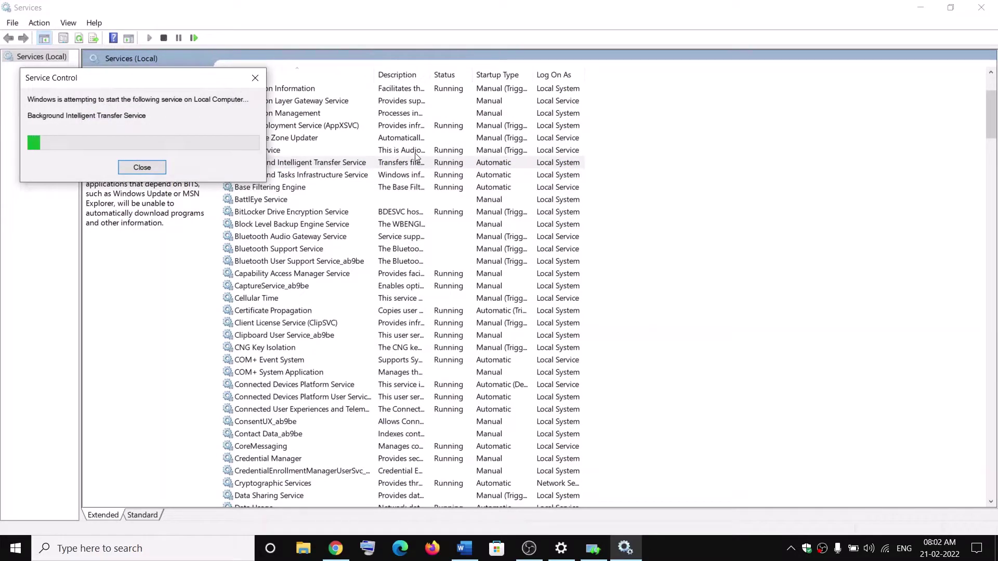
left_click(988, 17)
Step: Select the Microsoft Update Catalog link in the guide's Step 3 and switch to Chrome
scroll(381, 266, "down", 1)
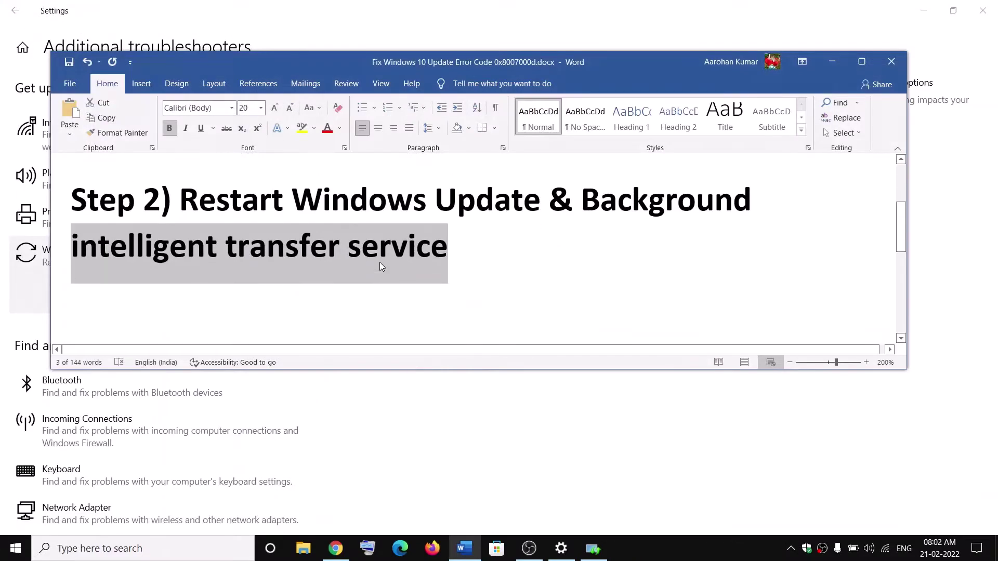
scroll(380, 262, "down", 3)
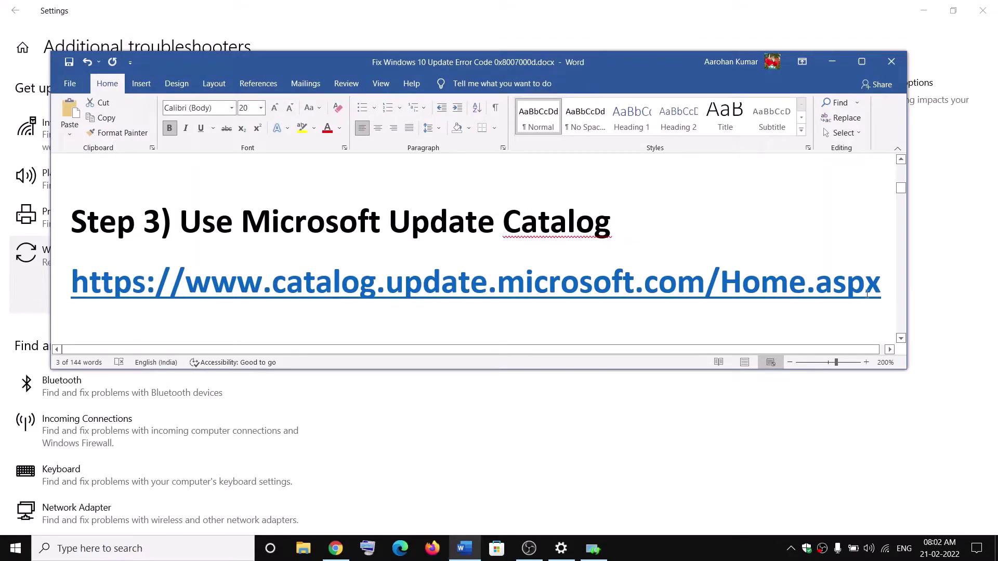
left_click_drag(881, 286, 67, 289)
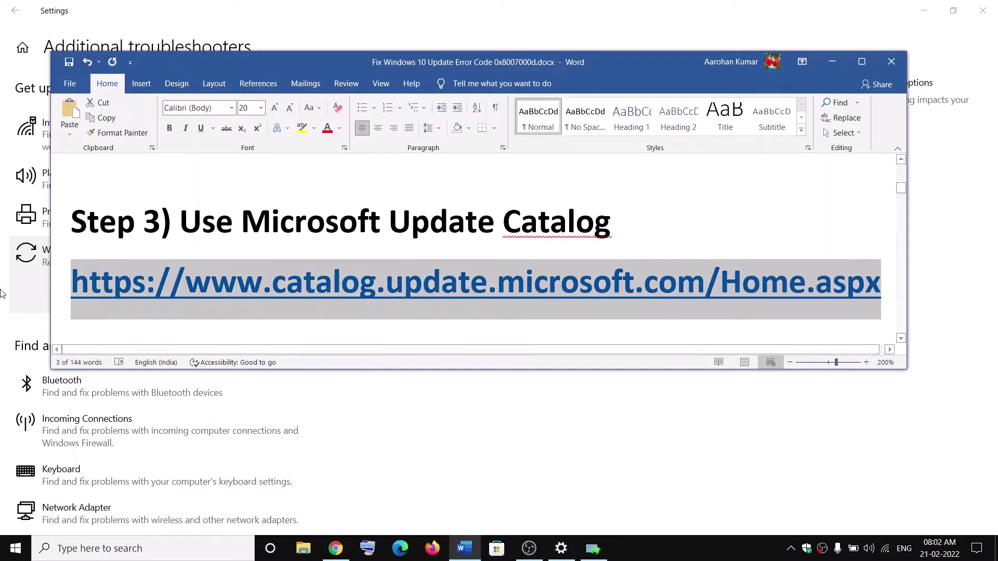
left_click(335, 548)
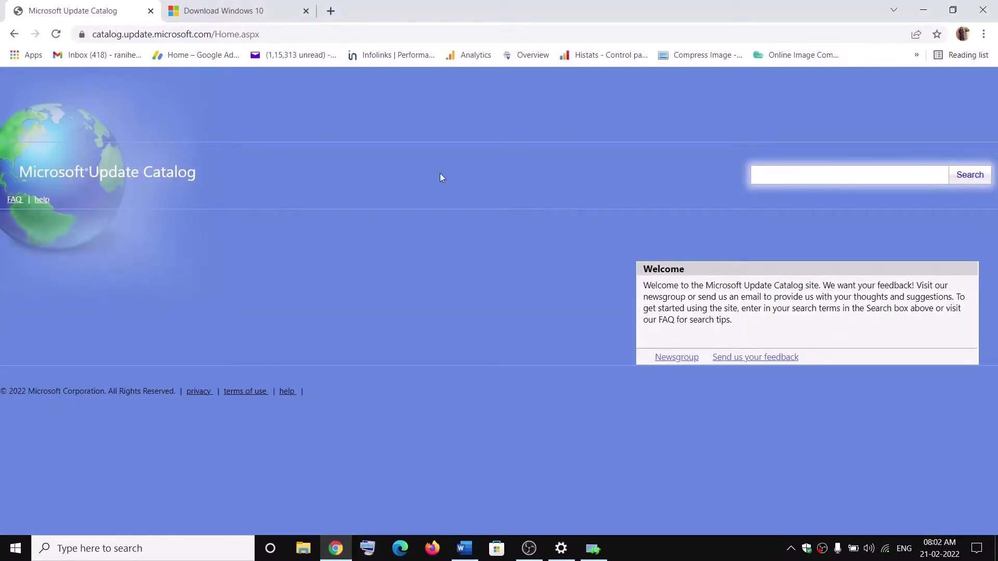
Step: Search the Microsoft Update Catalog for kb5010342 and scroll through the 20 results
left_click(779, 177)
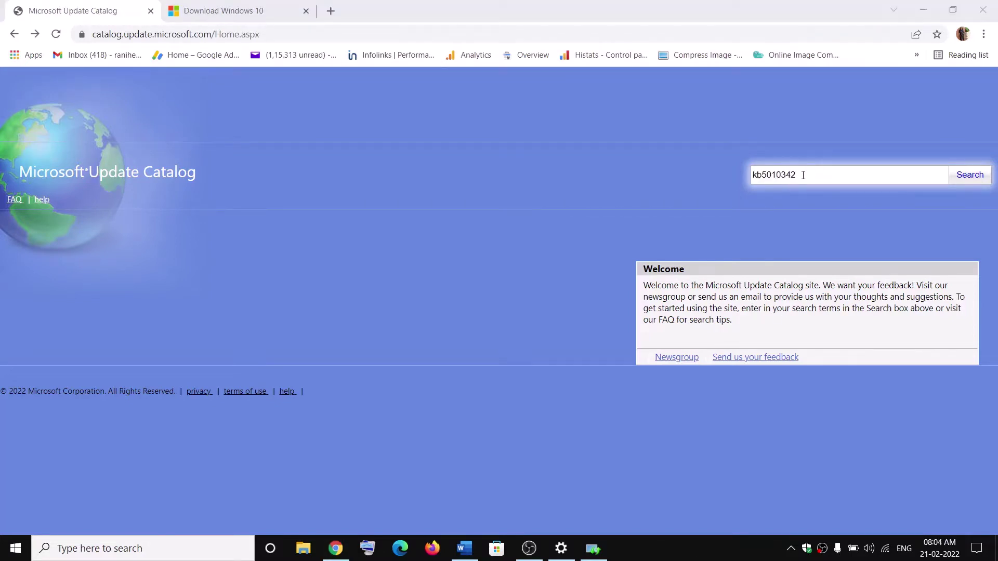
left_click_drag(803, 175, 701, 179)
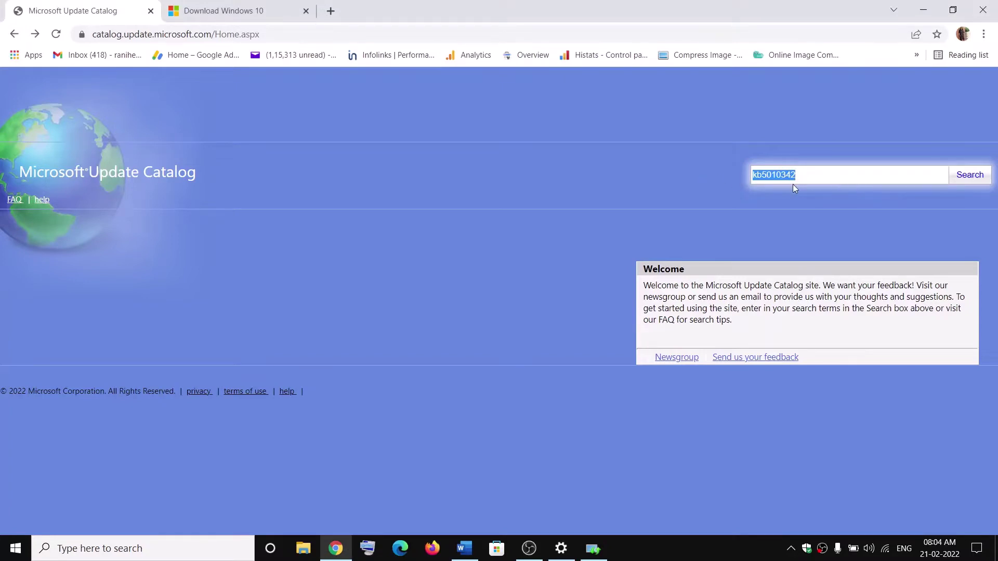
left_click_drag(803, 175, 760, 174)
left_click(977, 178)
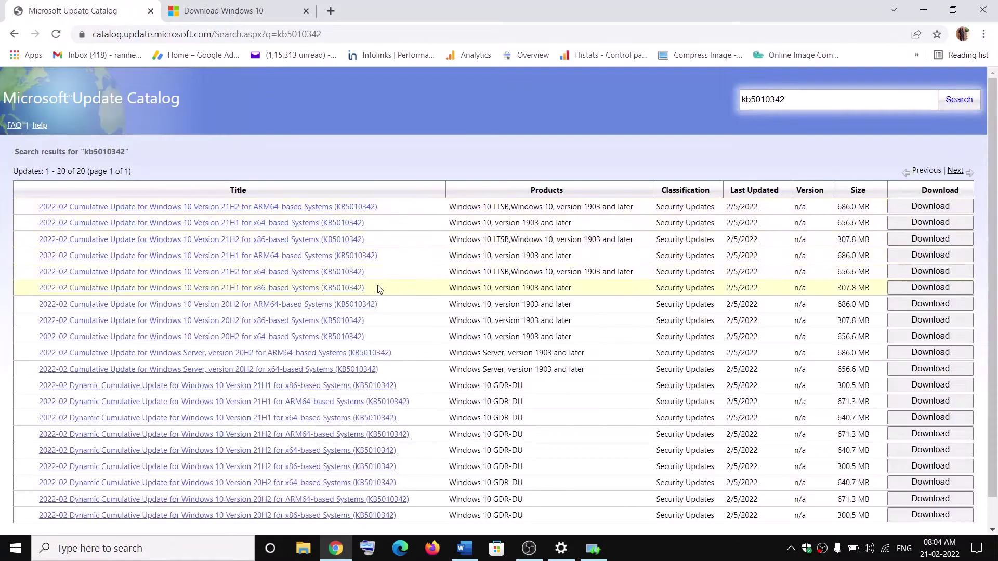
scroll(199, 231, "down", 1)
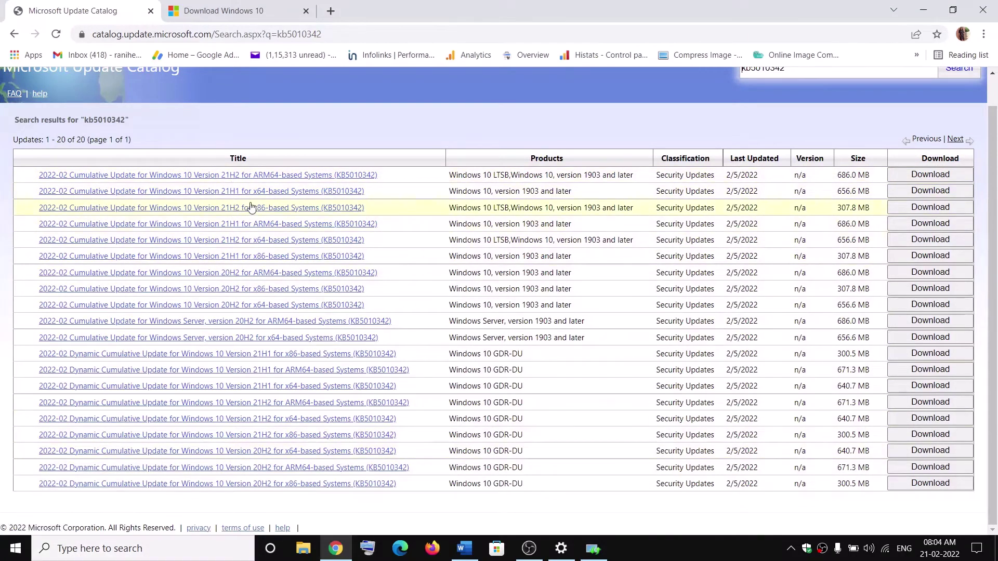
left_click(188, 550)
type("w")
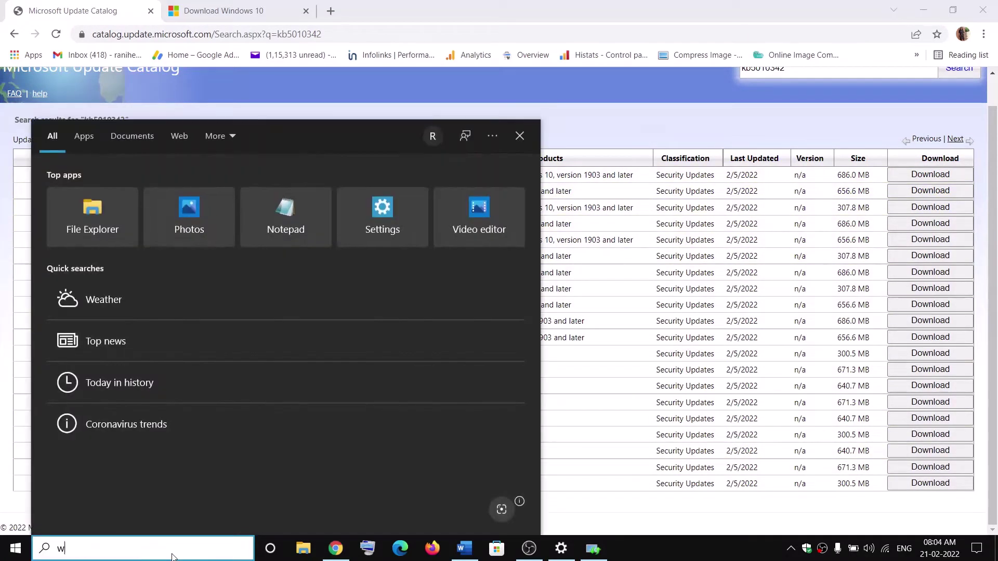
type("inver")
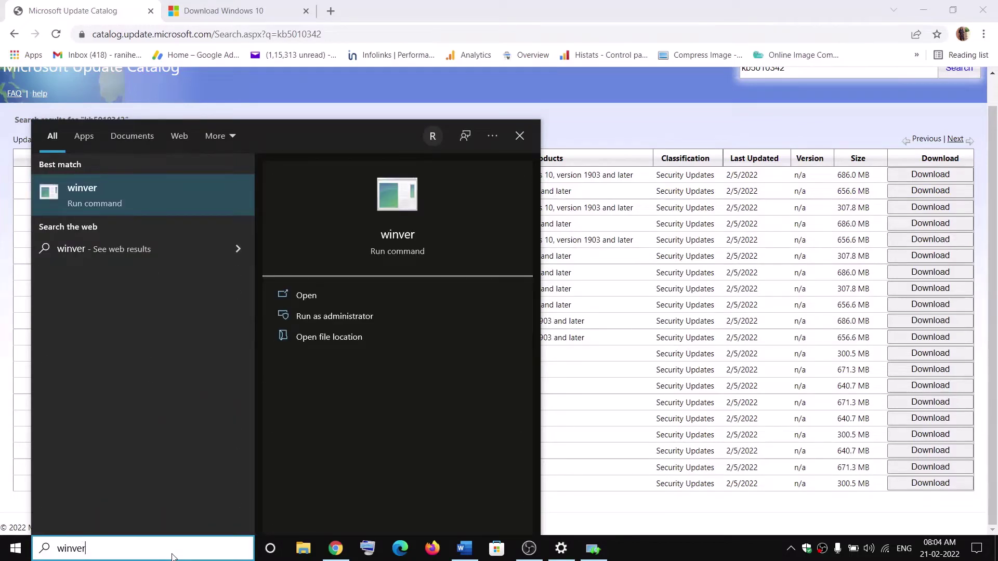
left_click(114, 192)
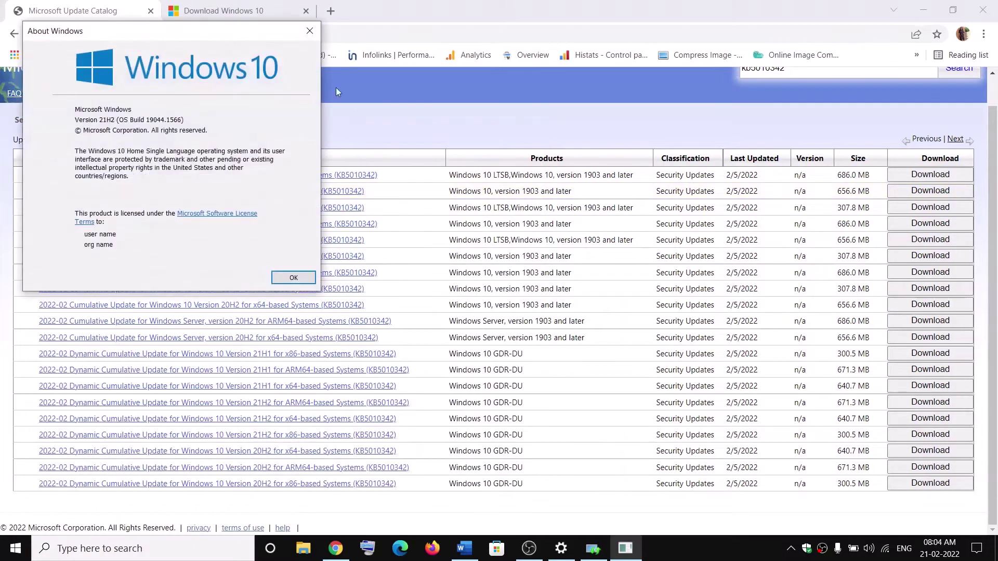
left_click_drag(211, 28, 475, 147)
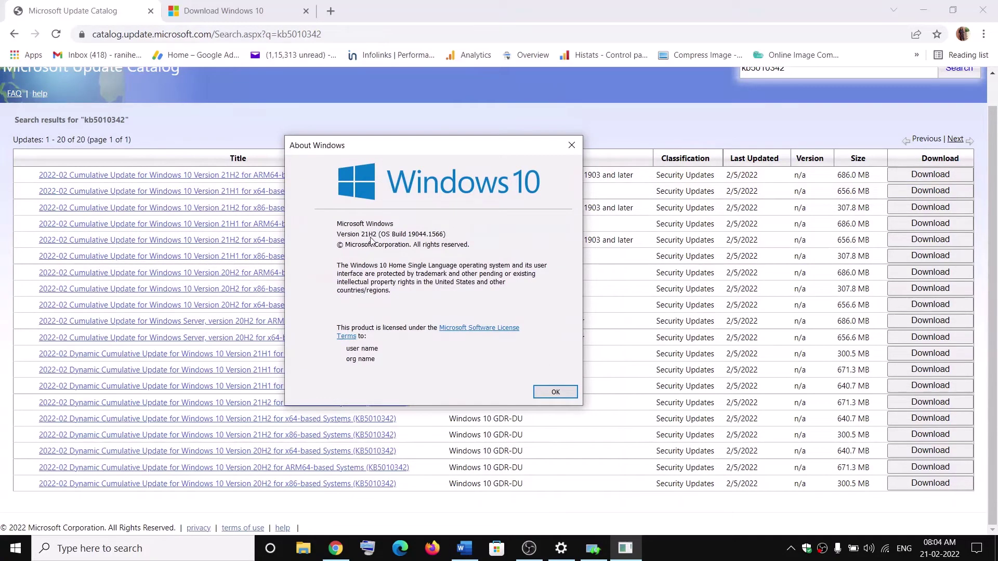
left_click(571, 146)
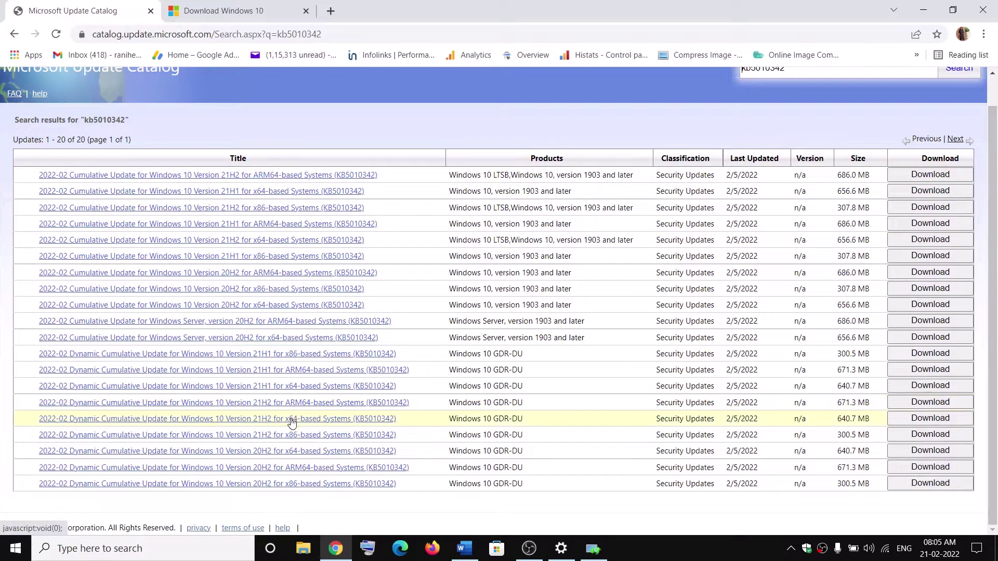
scroll(308, 407, "up", 1)
scroll(308, 407, "down", 1)
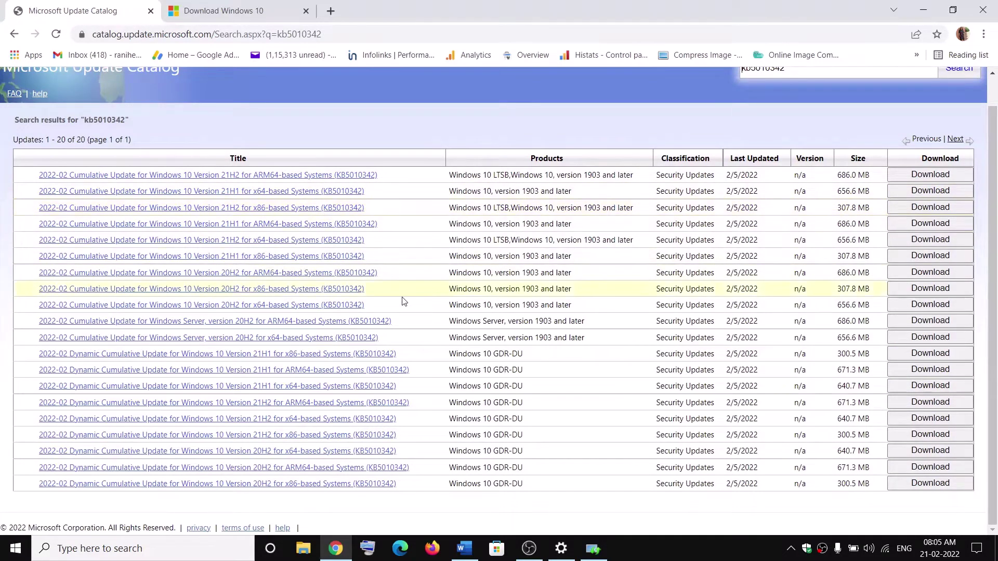
scroll(413, 363, "up", 1)
scroll(450, 339, "down", 1)
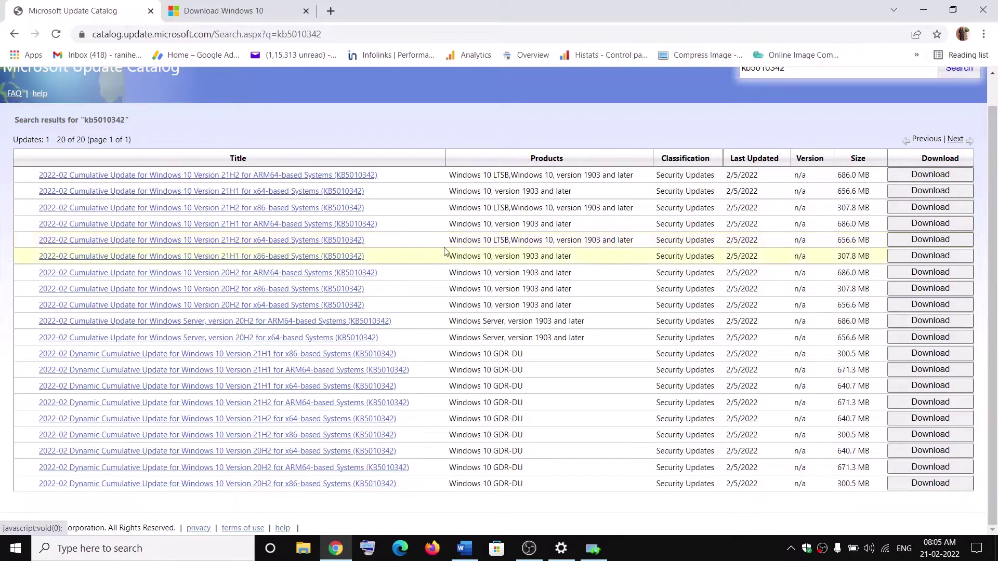
left_click_drag(516, 239, 578, 240)
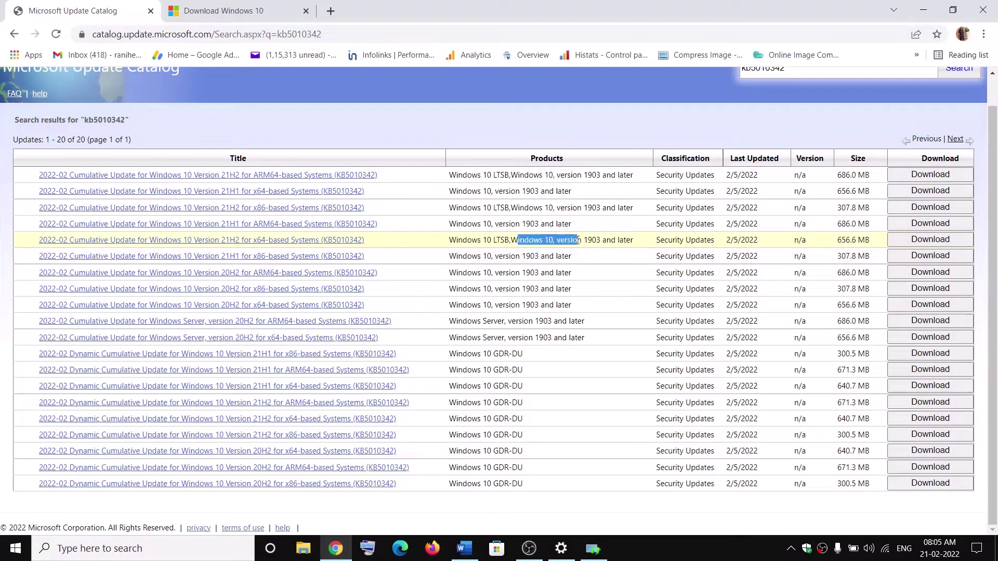
left_click(523, 243)
left_click_drag(450, 240, 560, 244)
Step: Open the download window for the 2022-02 Windows 10 21H2 x64 cumulative update (KB5010342)
left_click(478, 242)
left_click(930, 240)
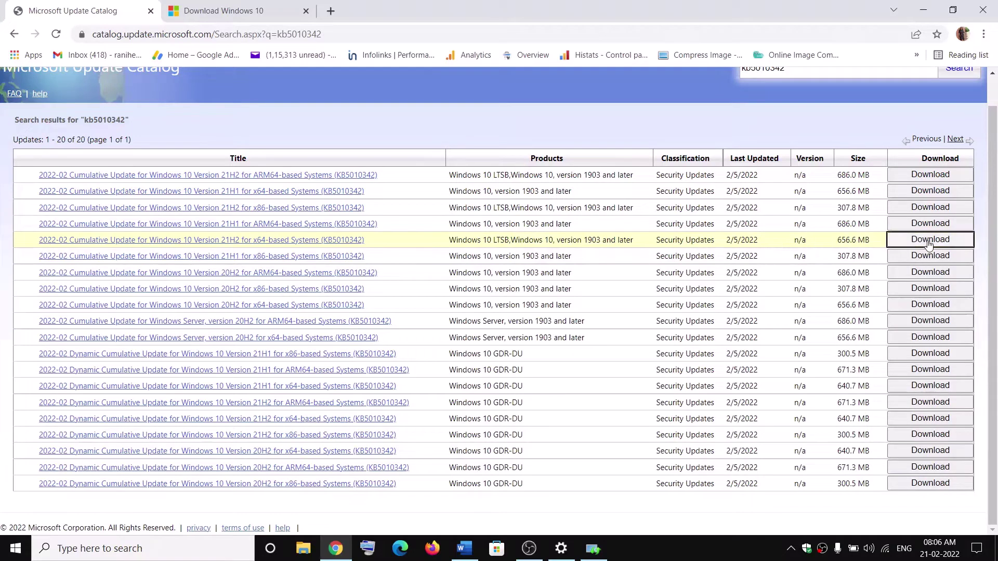
left_click_drag(208, 10, 377, 42)
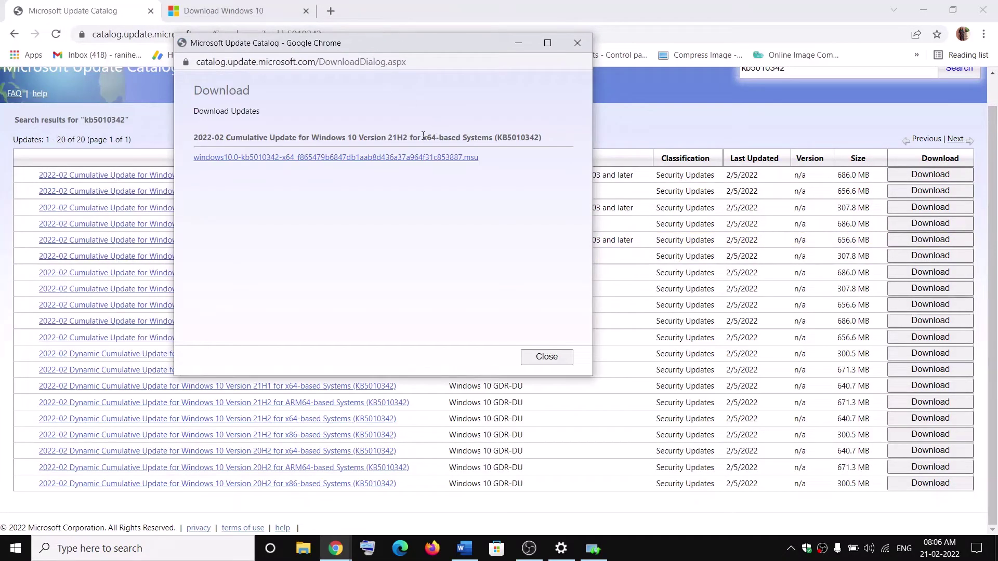
left_click(384, 158)
Step: Save the .msu package to the Desktop via Save link as, keeping it despite the warning
right_click(377, 162)
left_click(438, 244)
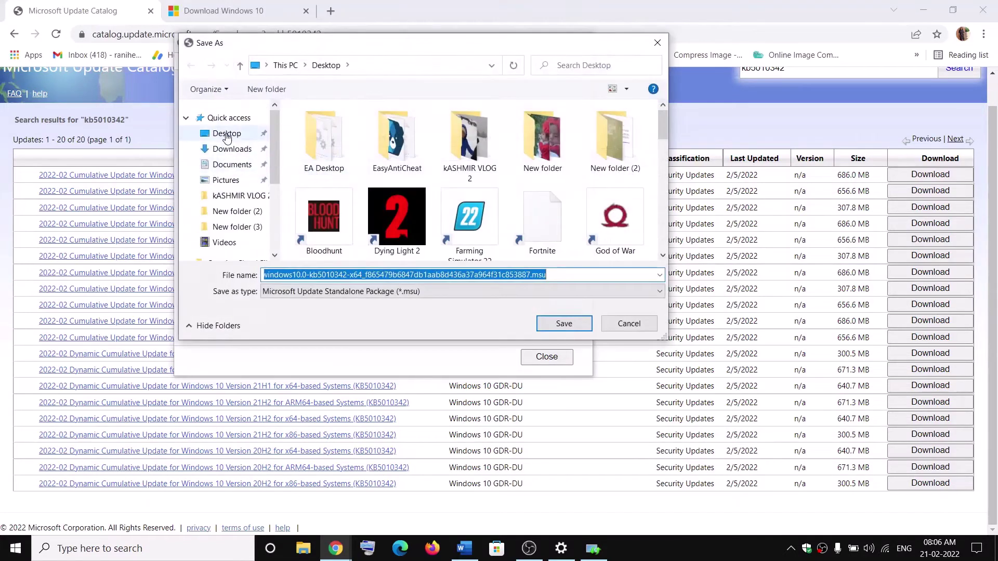
left_click(227, 134)
left_click(562, 327)
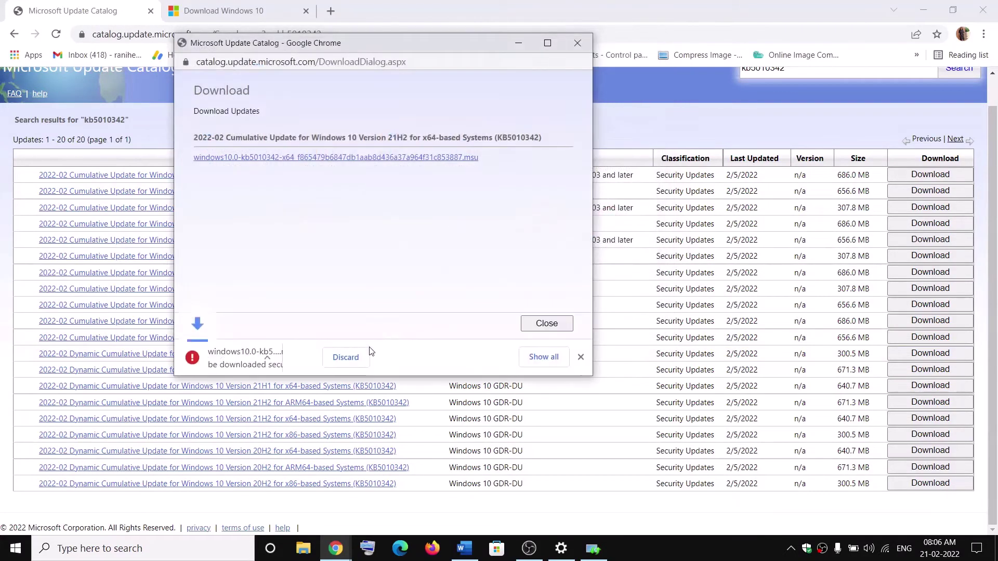
left_click(390, 363)
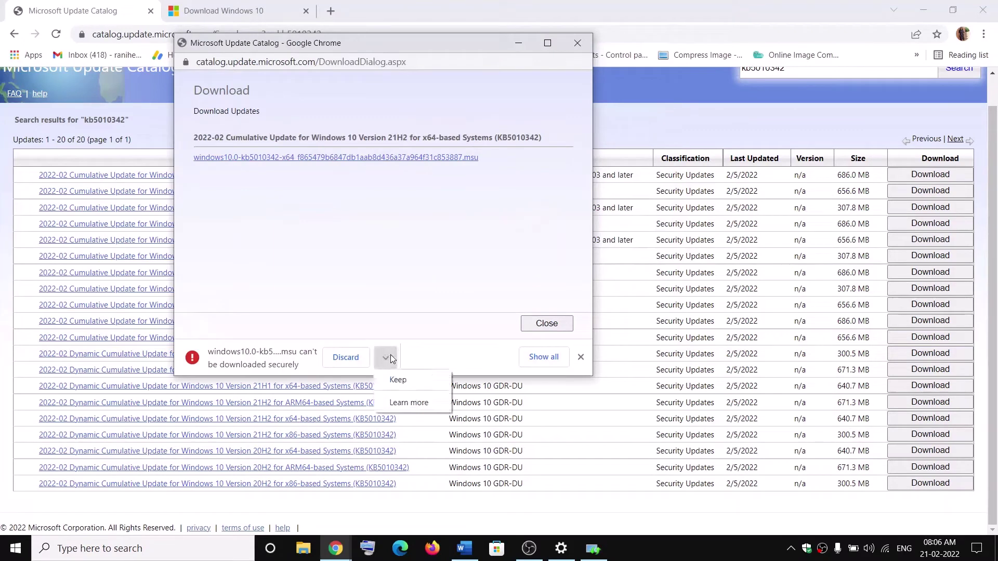
left_click(405, 381)
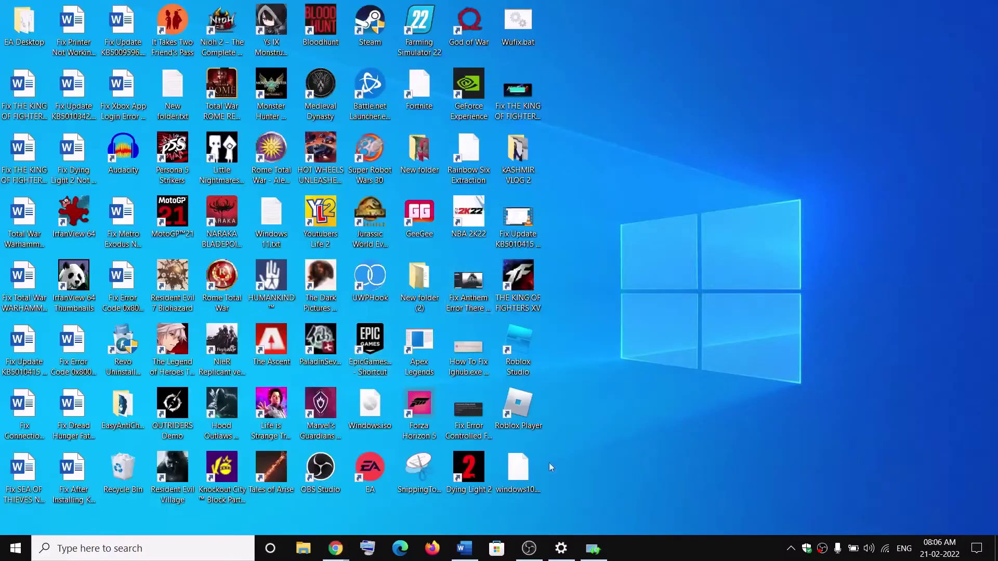
Step: Return to the Word guide and select the Step 4 Download Windows 10 link
left_click(518, 477)
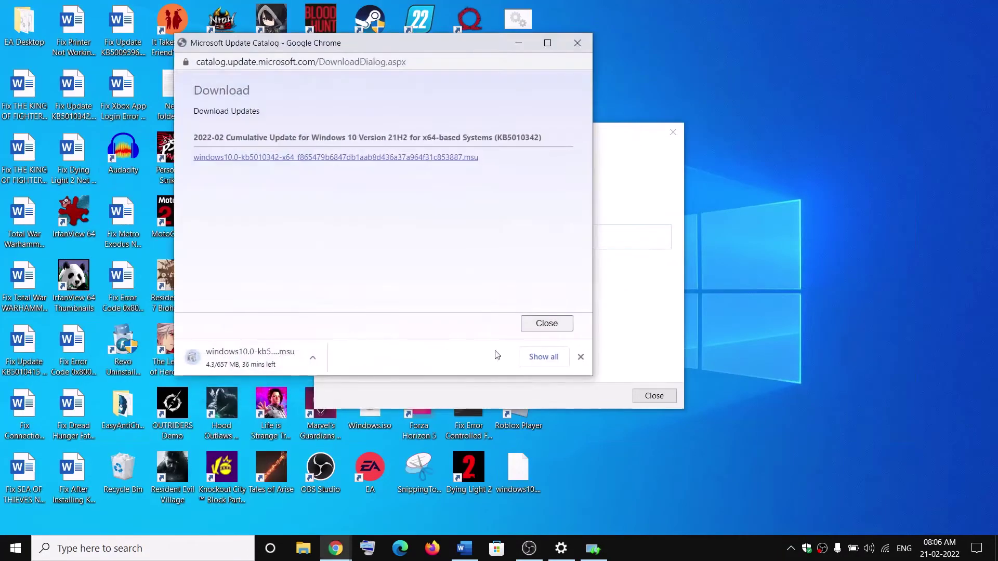
left_click(468, 554)
scroll(273, 266, "down", 3)
left_click_drag(203, 215, 678, 218)
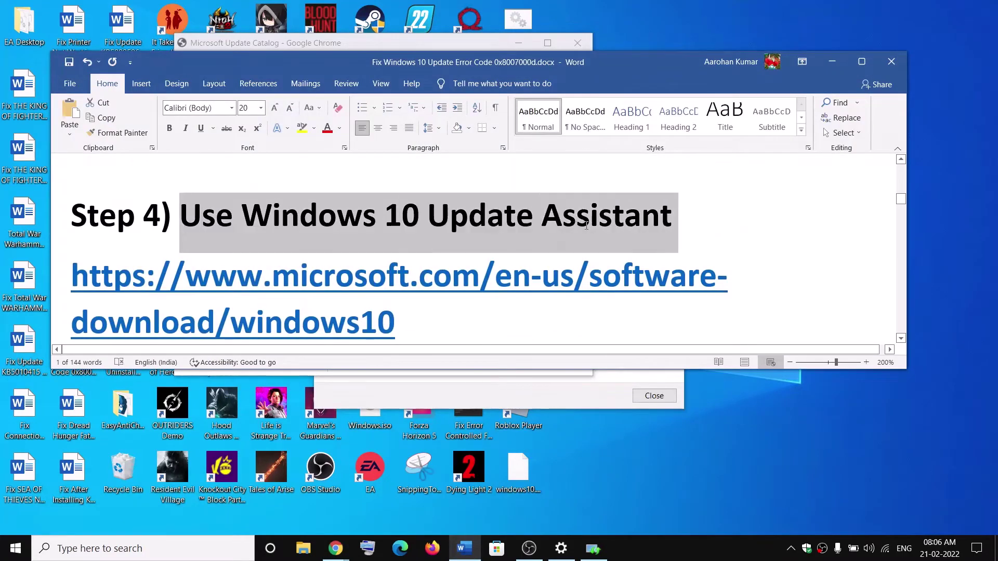
scroll(413, 264, "down", 1)
triple_click(412, 264)
key("ctrl+c")
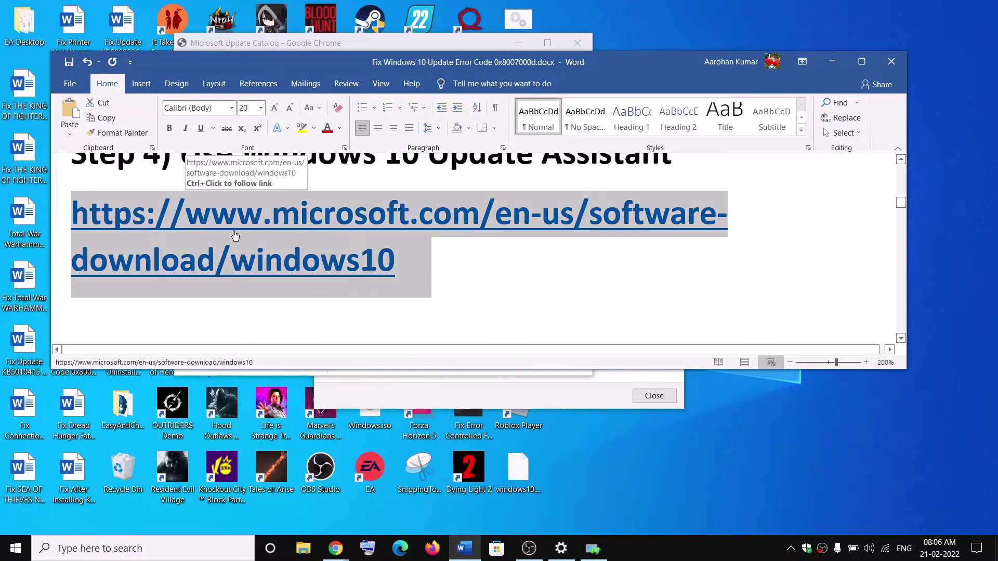
Step: Paste the Step 4 link into Chrome's address bar and load the Download Windows 10 page
left_click(347, 553)
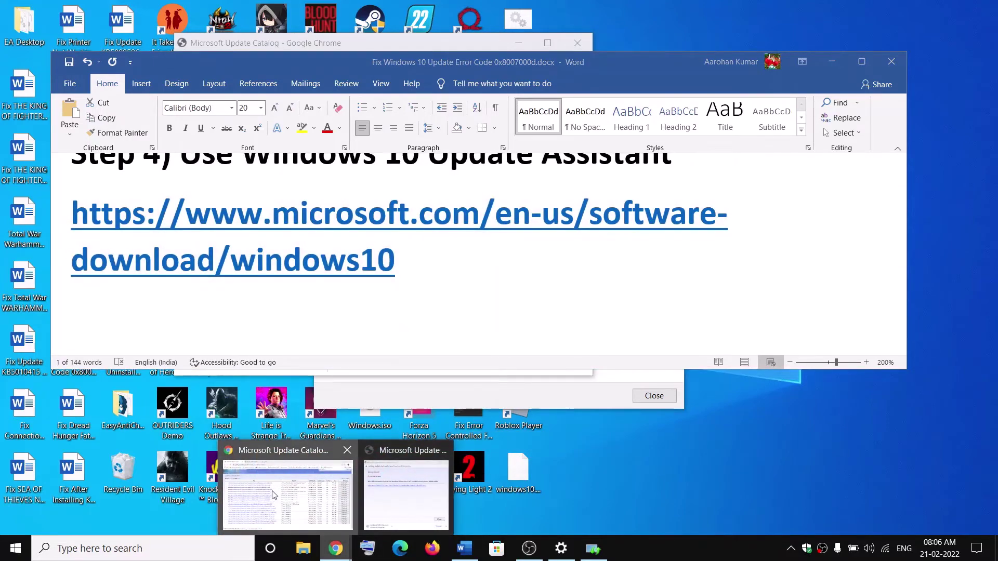
left_click(273, 491)
left_click(215, 35)
key("ctrl+v")
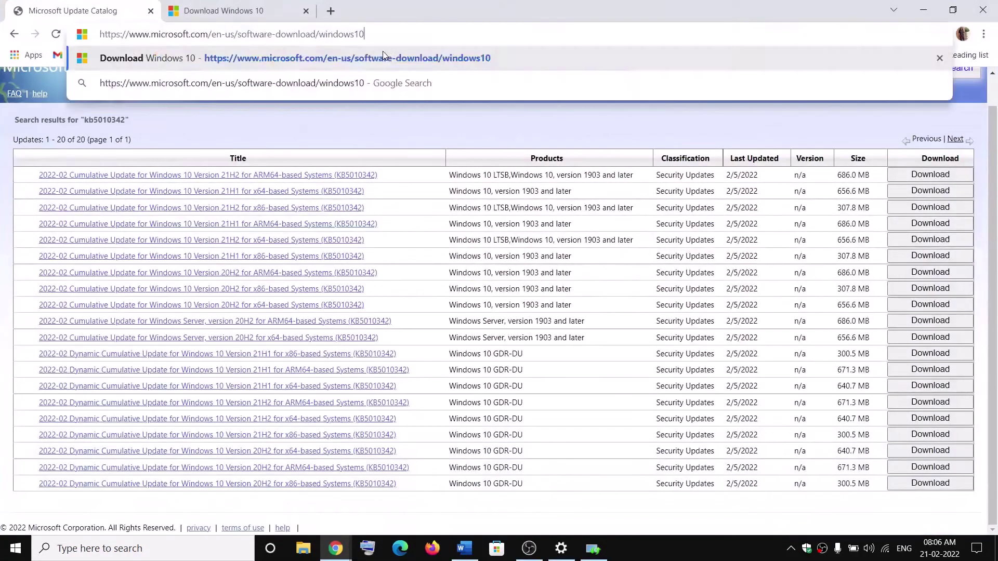
key("Return")
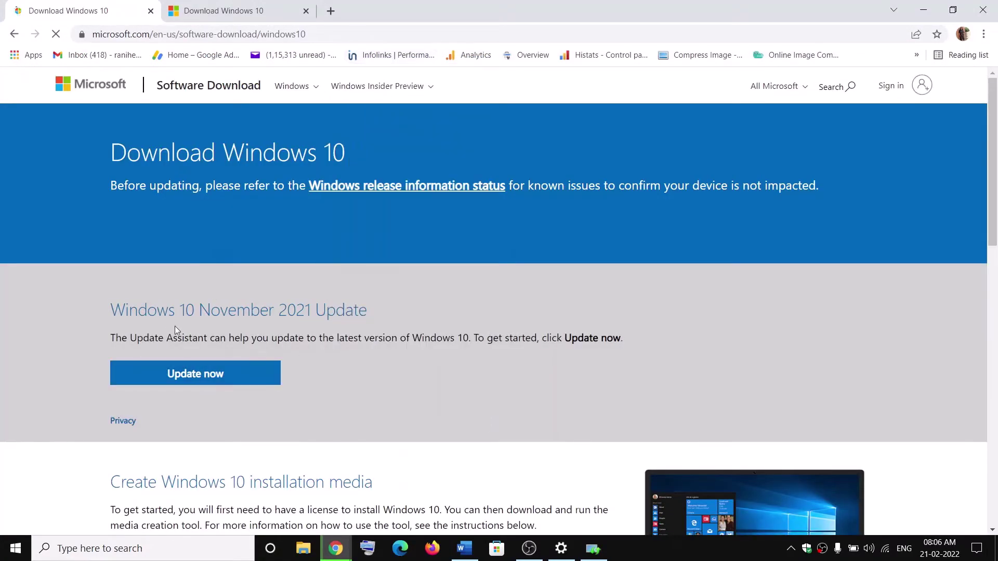
Step: Download and run the Windows 10 Update Assistant, closing it once it reports the latest version
left_click_drag(138, 337, 198, 338)
left_click(192, 374)
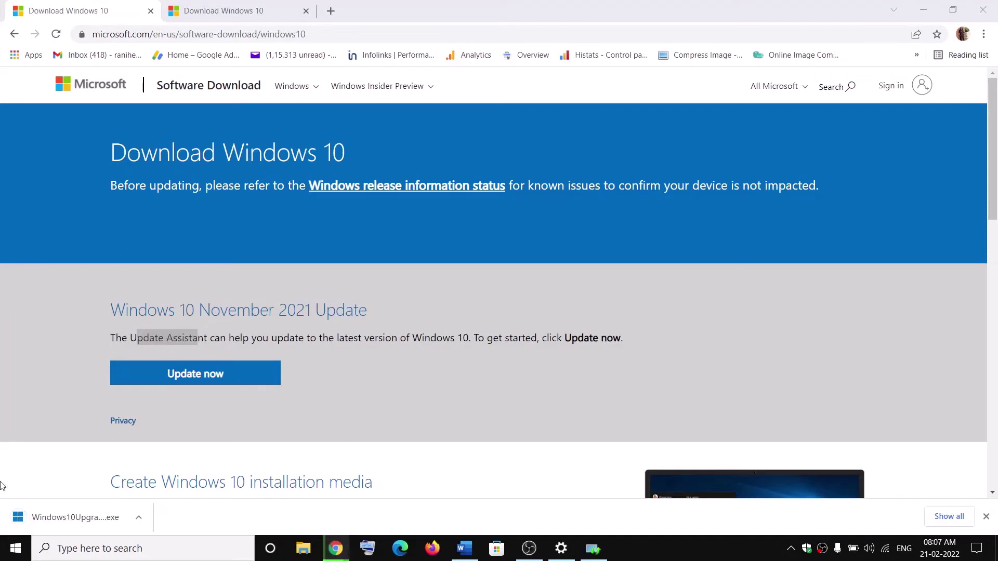
left_click(112, 517)
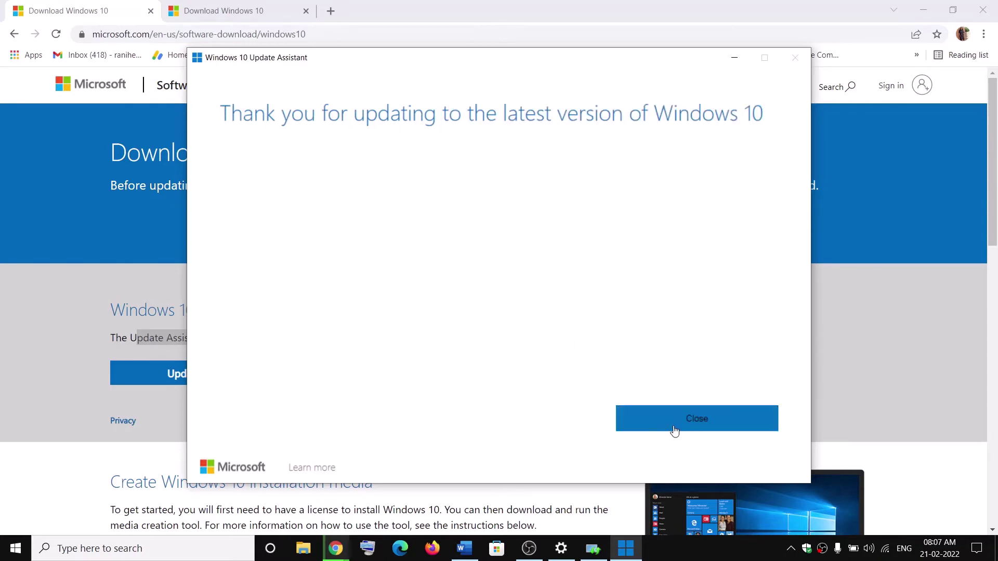
left_click(674, 428)
left_click(464, 548)
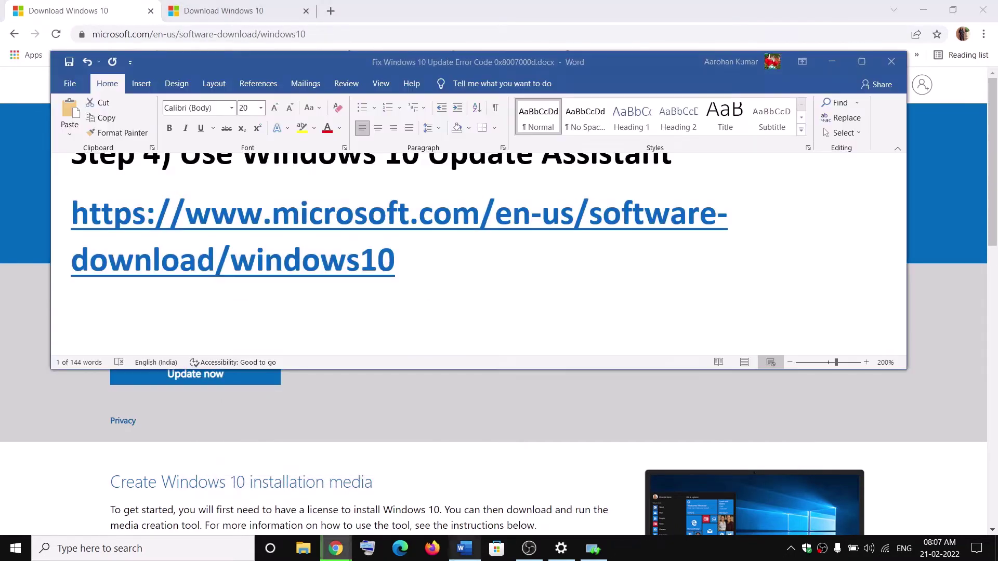
Step: Copy the Windows Update reset command lines from the Word guide
scroll(326, 305, "down", 3)
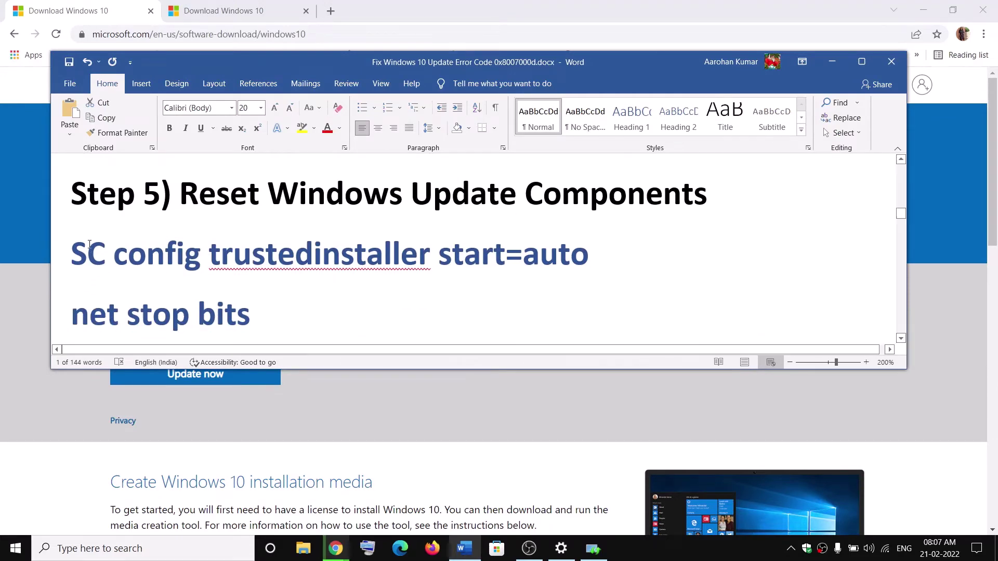
left_click_drag(82, 246, 342, 317)
scroll(311, 291, "down", 1)
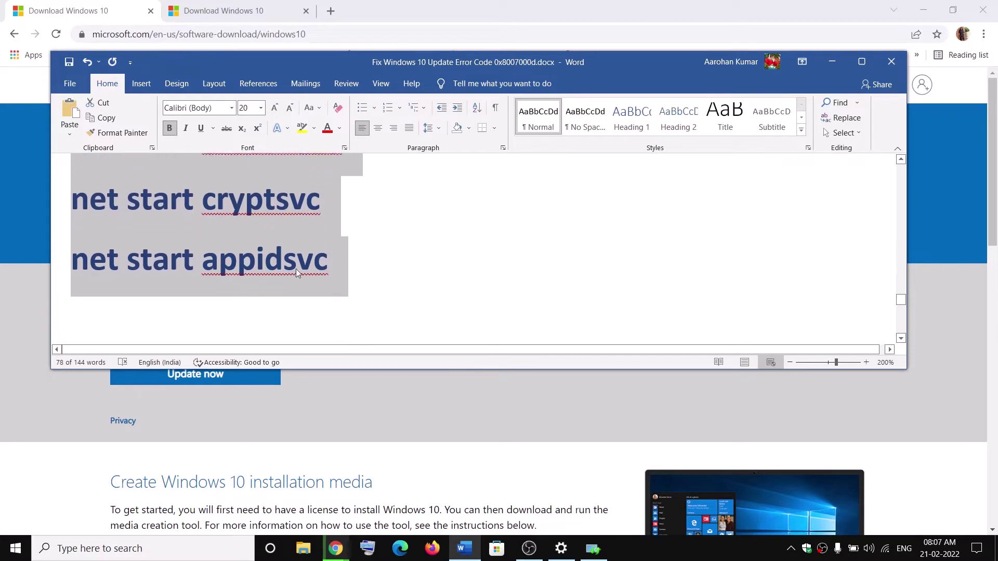
right_click(249, 207)
left_click(302, 223)
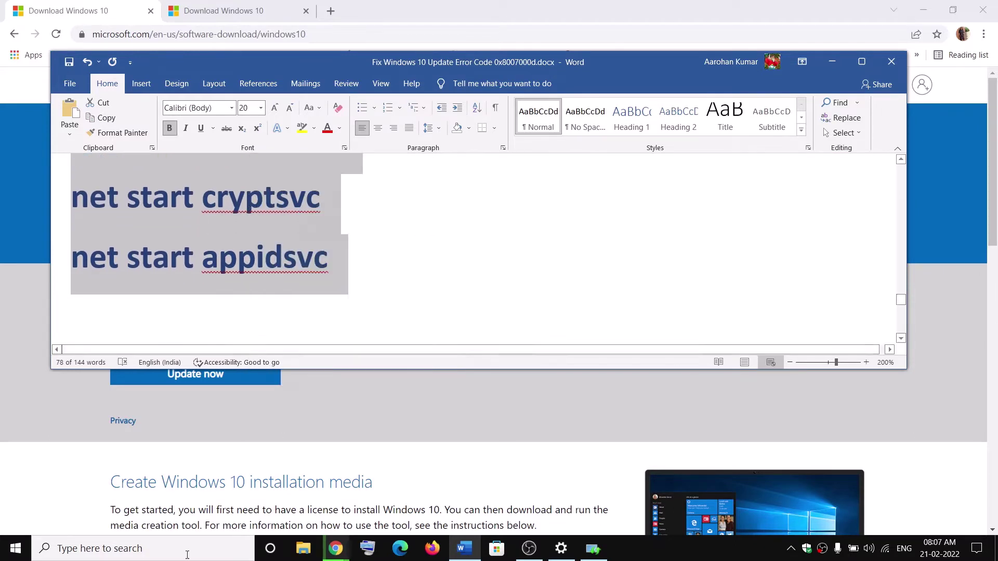
Step: Open Notepad and paste the copied reset commands into it
left_click(145, 551)
type("notepad")
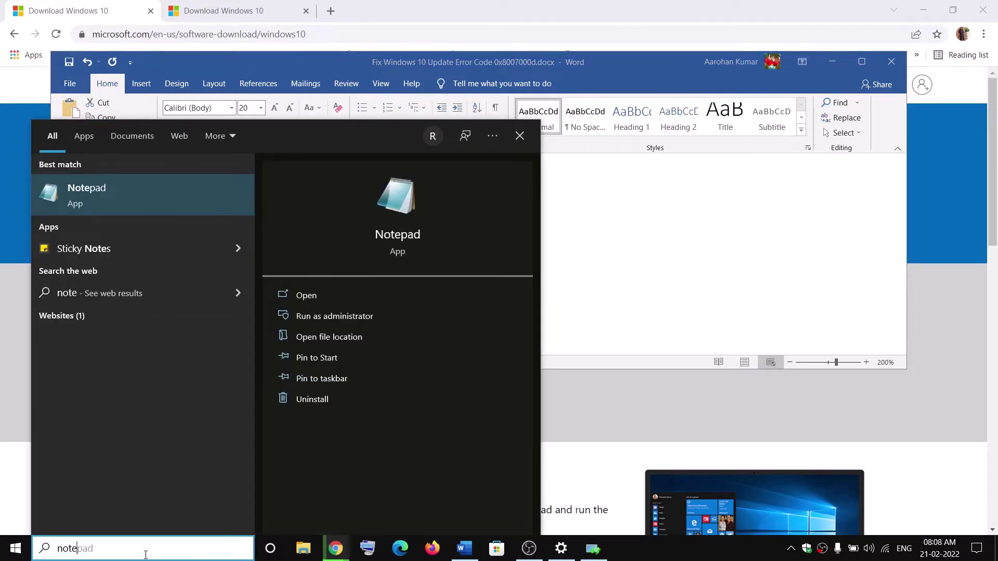
left_click(169, 191)
right_click(345, 261)
left_click(259, 281)
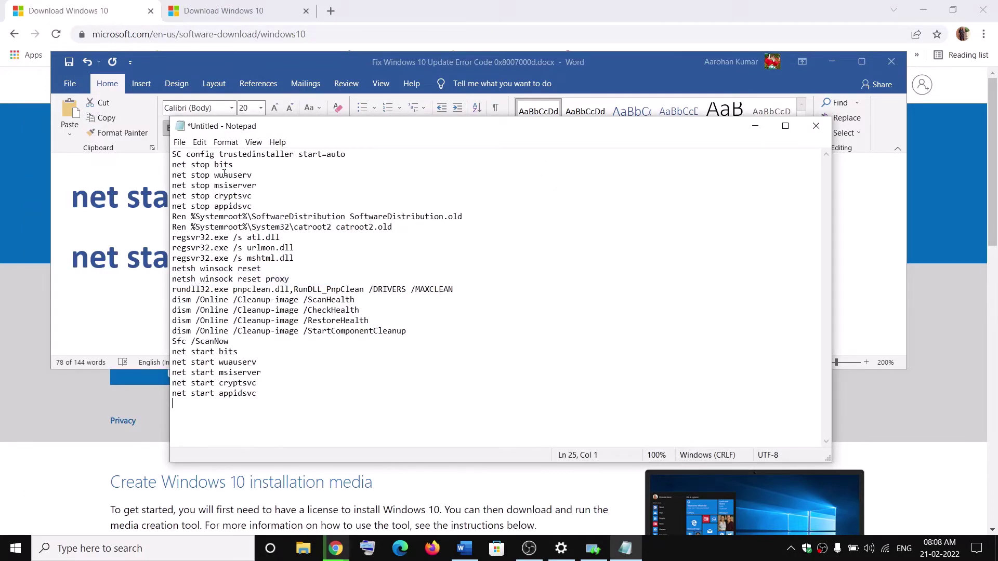
Step: Start Save As and enter the file name Wufix.bat copied from the guide
left_click(181, 143)
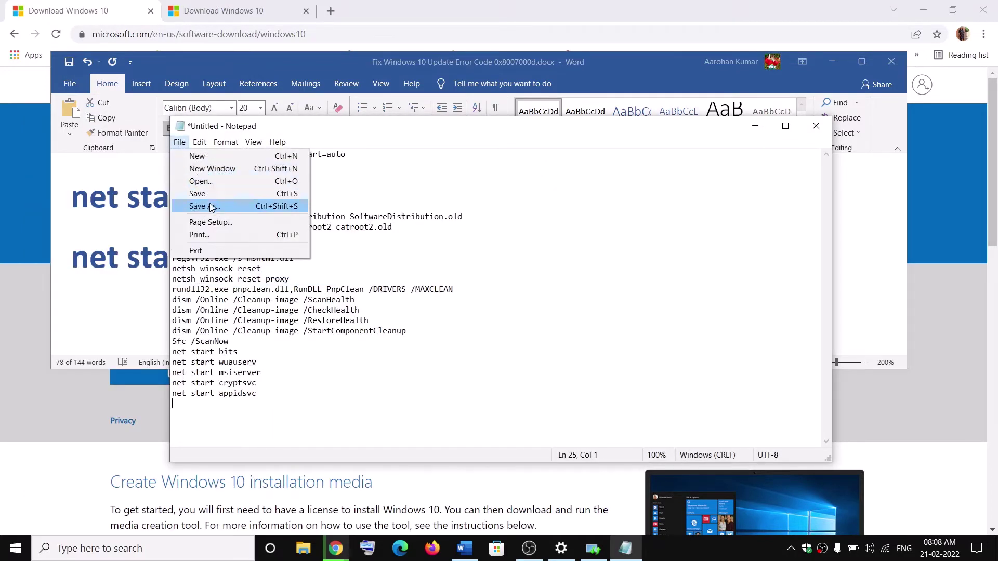
left_click(212, 207)
left_click(86, 336)
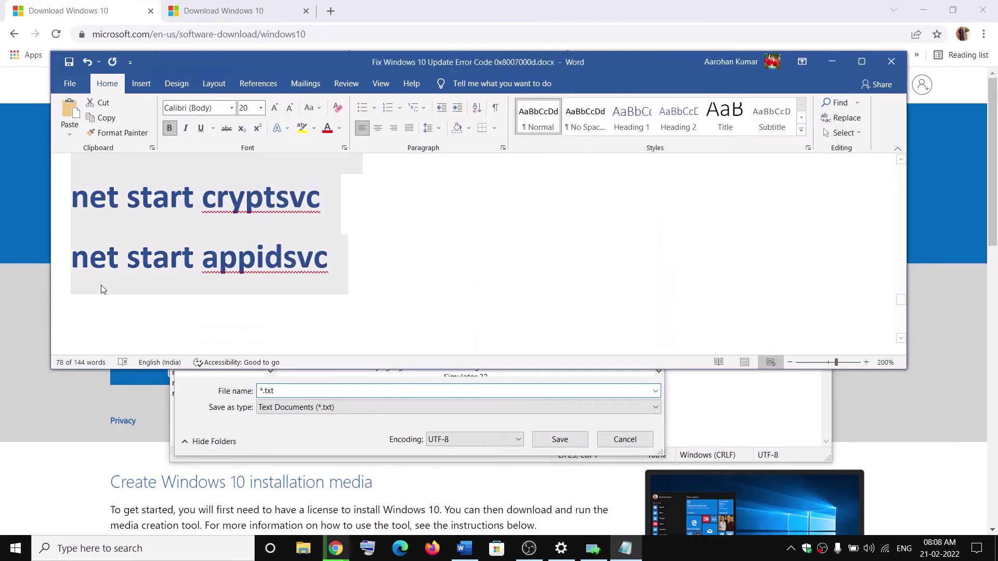
scroll(298, 283, "down", 3)
scroll(298, 283, "down", 2)
left_click_drag(335, 192, 212, 197)
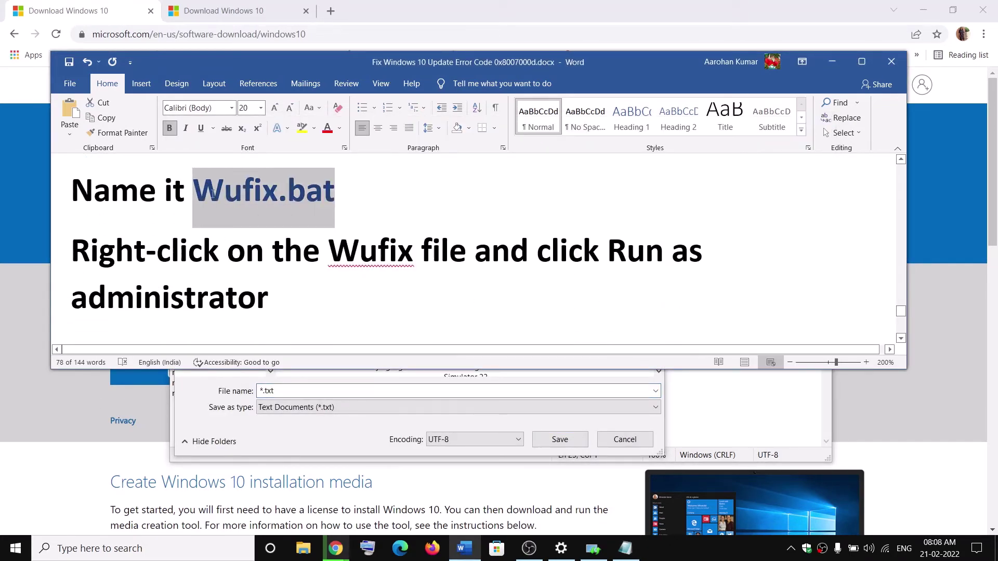
key("ctrl+c")
left_click(291, 390)
key("ctrl+v")
Step: Save as All Files type on the Desktop, replacing the existing Wufix.bat, then show the desktop
left_click(317, 411)
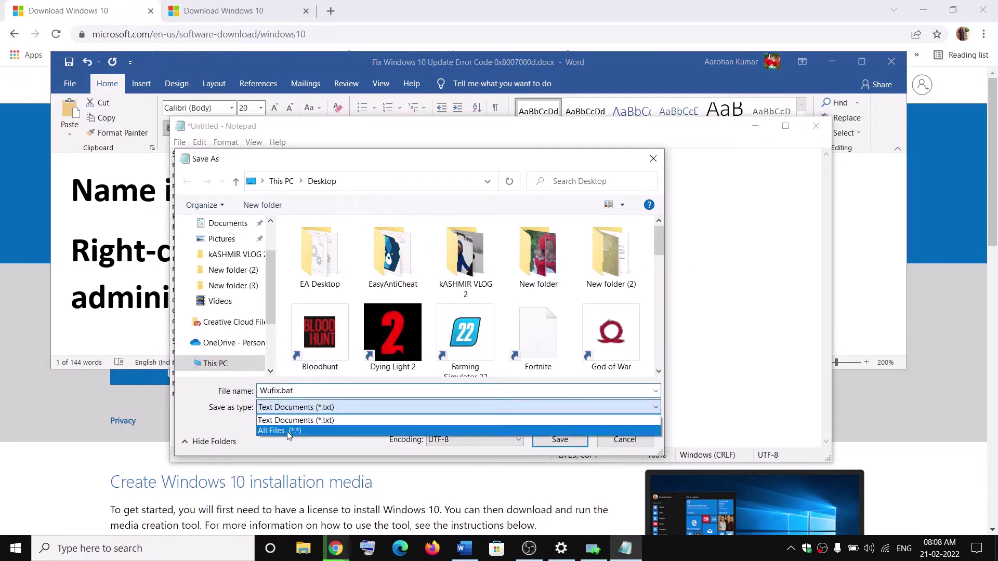
left_click(270, 436)
scroll(228, 291, "up", 3)
left_click(222, 249)
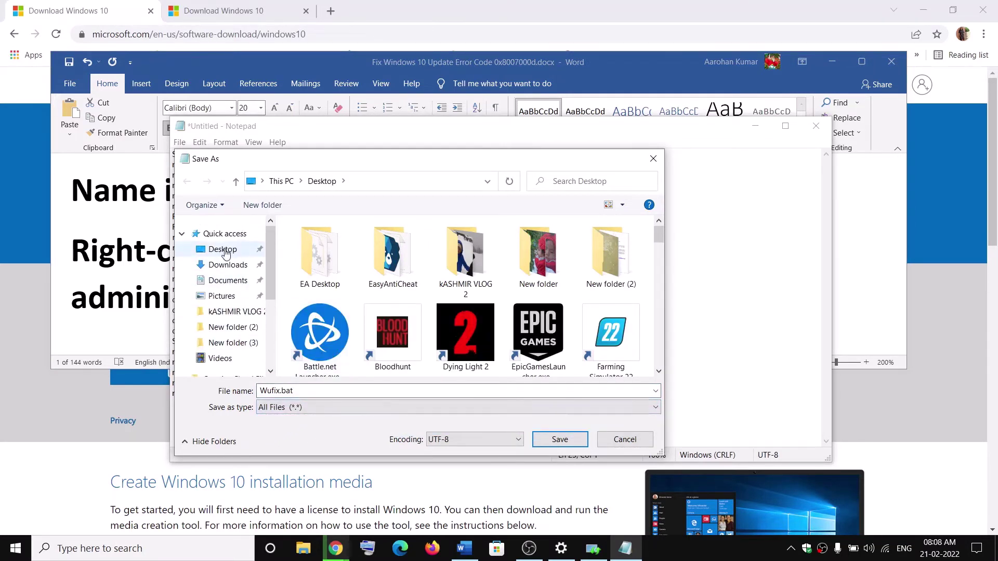
left_click(560, 440)
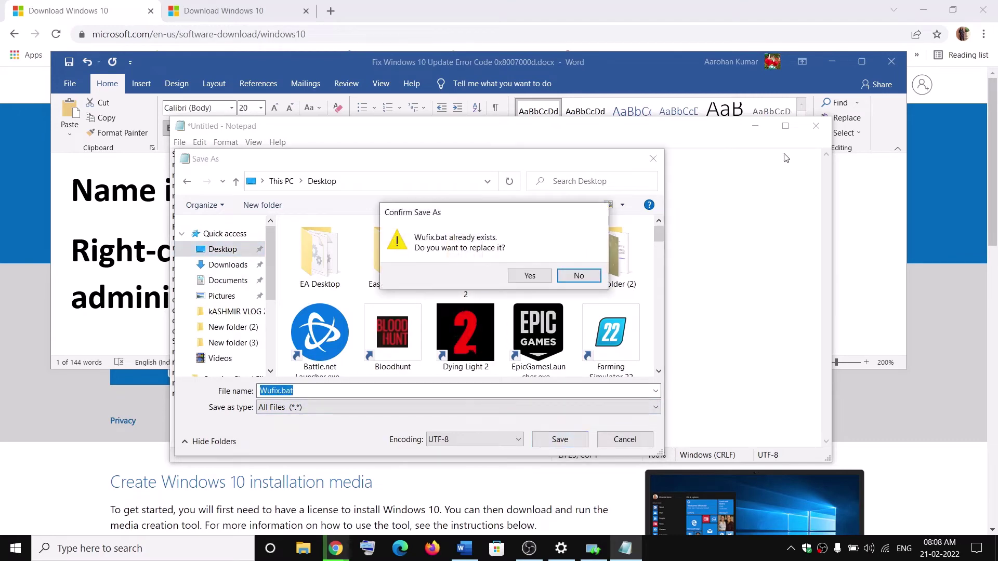
left_click(529, 276)
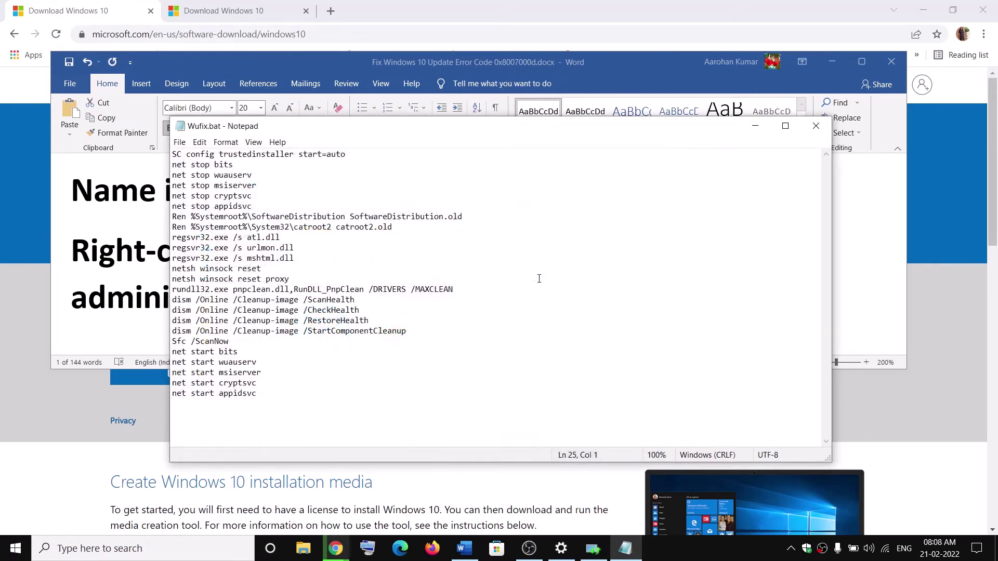
key("super+d")
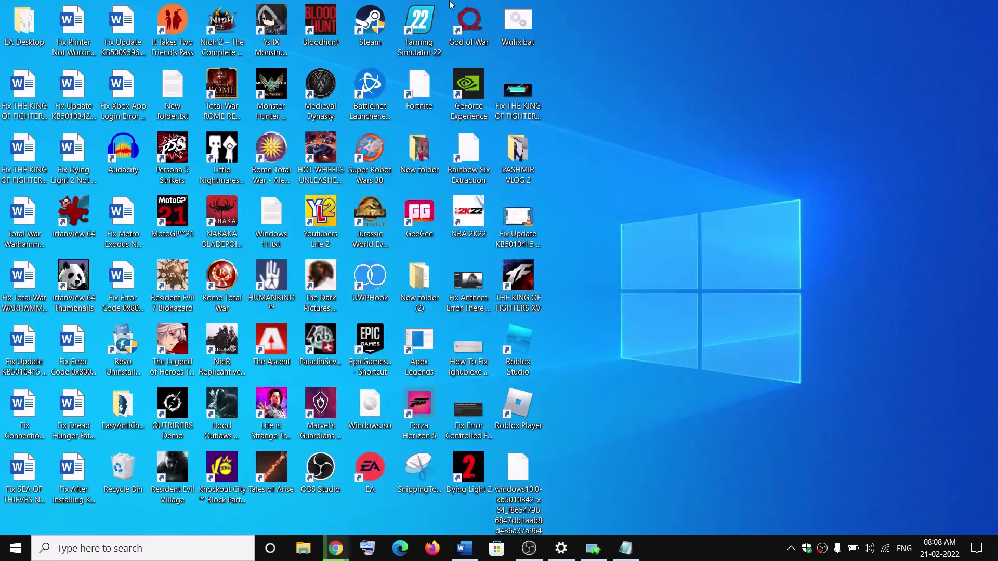
Step: Run Wufix.bat as administrator, move its Command Prompt window aside, and view Start's Power options
left_click(536, 32)
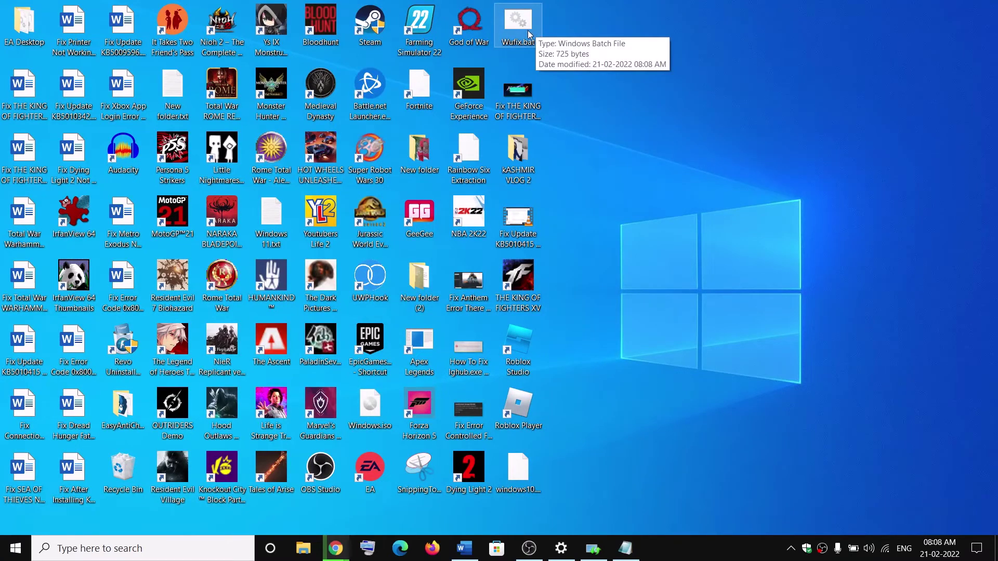
right_click(522, 35)
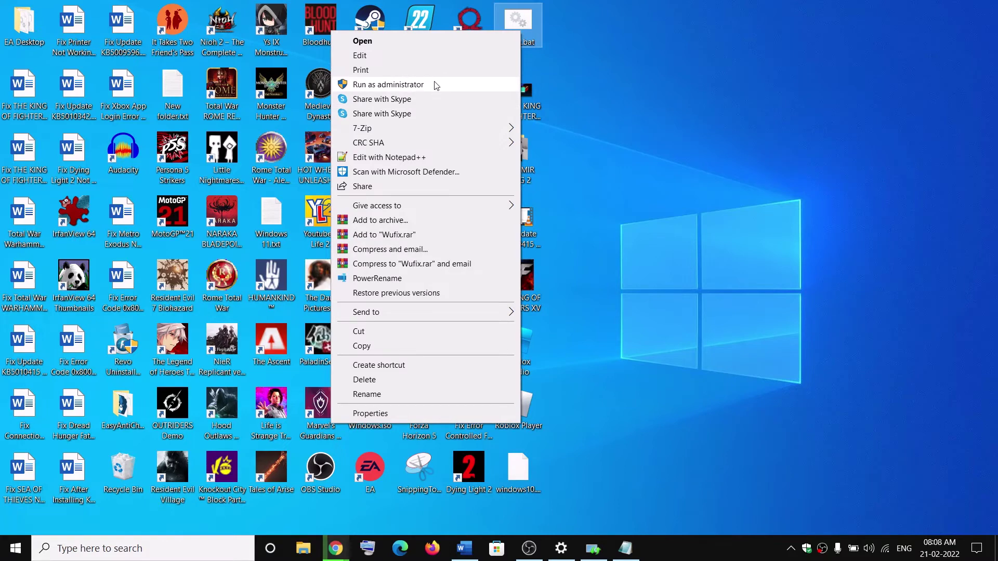
left_click(388, 85)
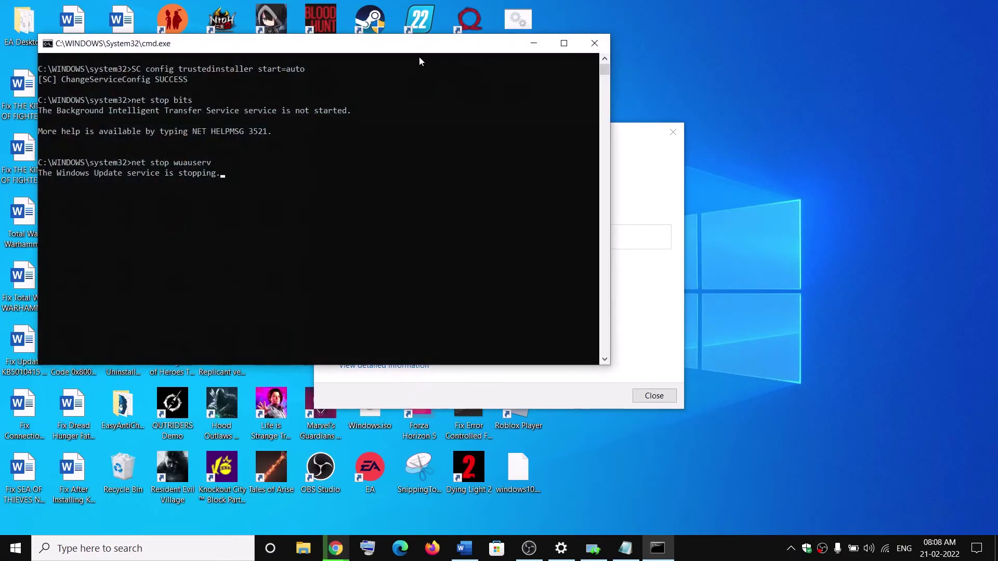
left_click_drag(416, 44, 557, 121)
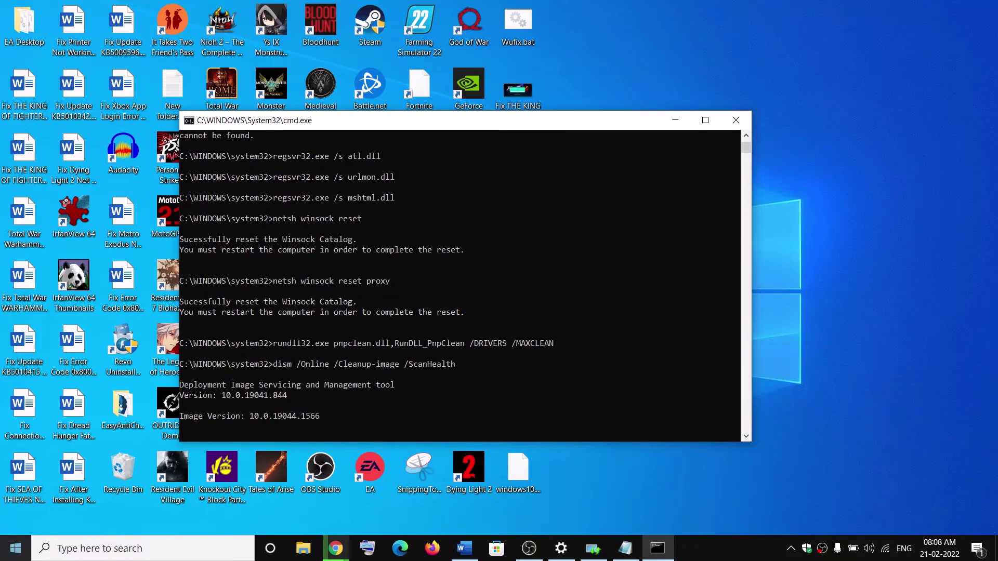
left_click(16, 548)
left_click(24, 522)
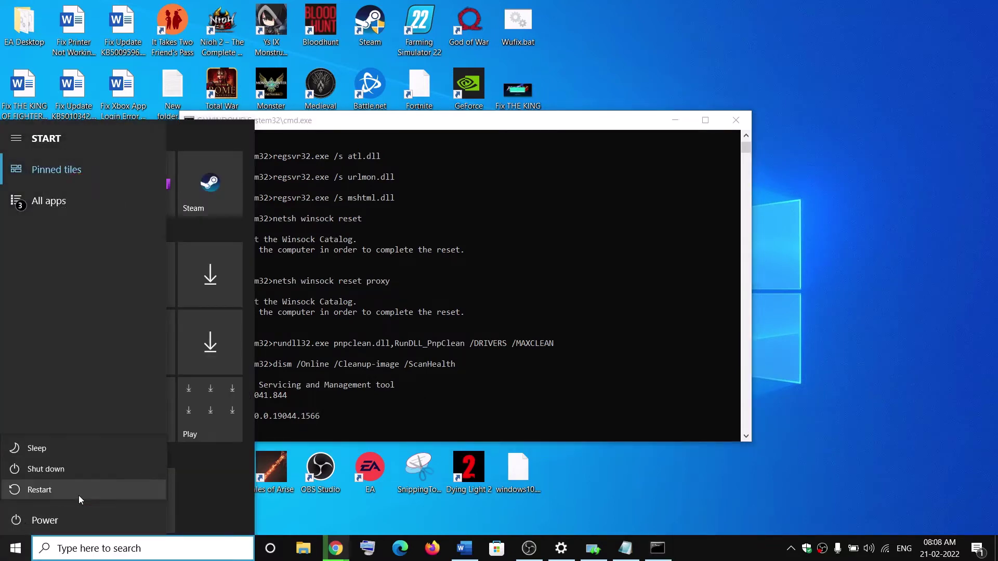
Step: Follow the Word guide down to the Media Creation Tool link and download the tool
left_click(464, 548)
scroll(299, 256, "down", 5)
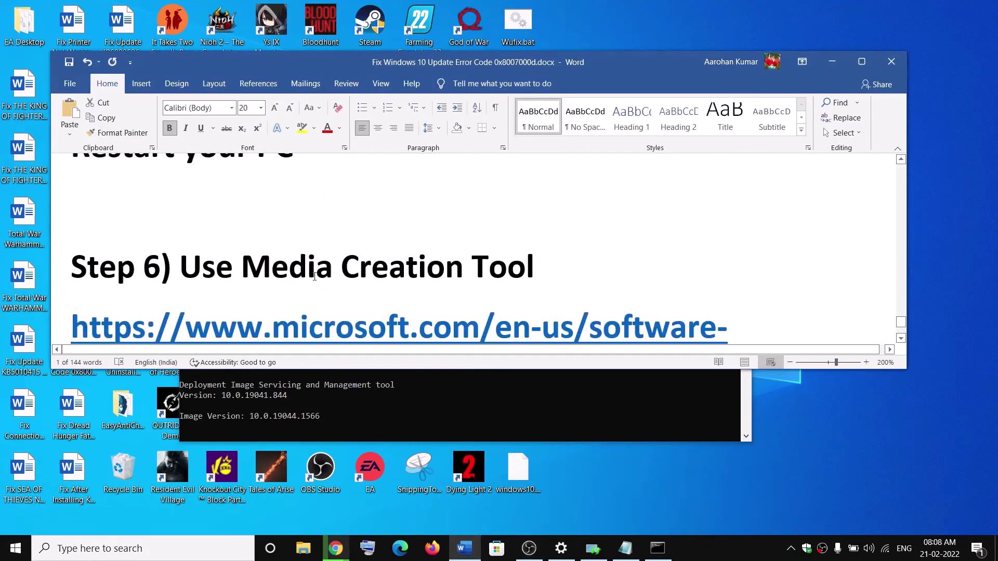
left_click_drag(198, 232, 498, 231)
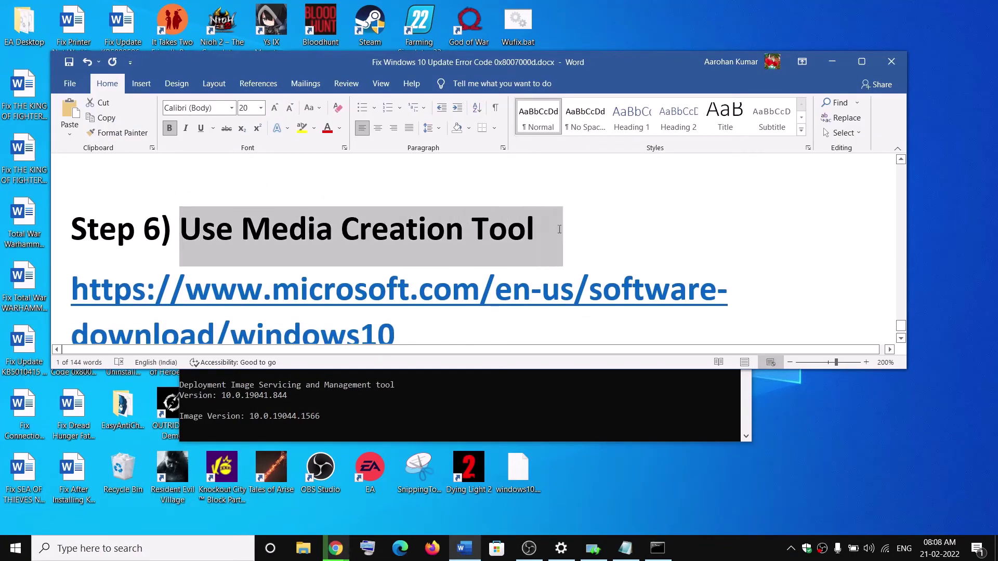
scroll(360, 281, "down", 1)
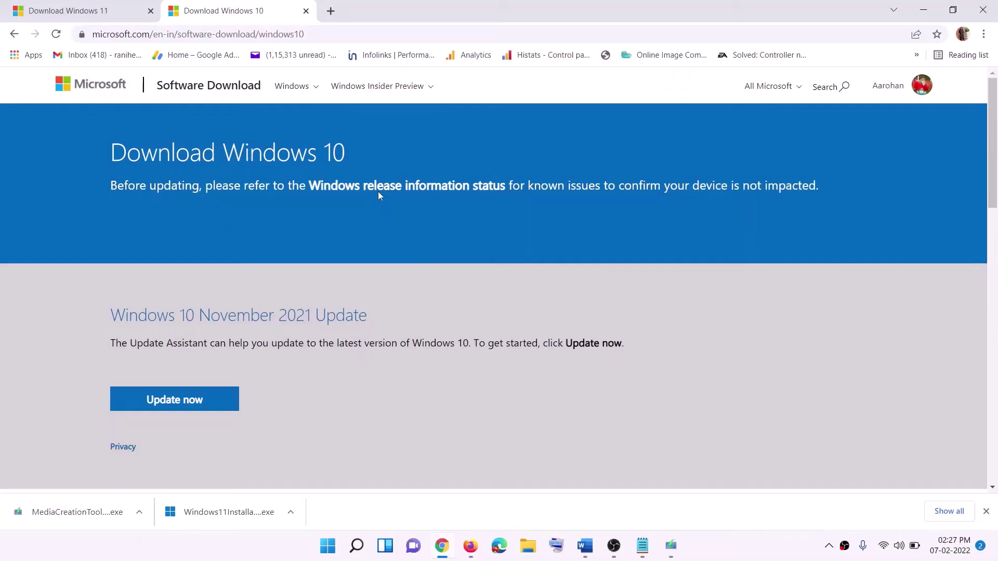
scroll(378, 192, "down", 5)
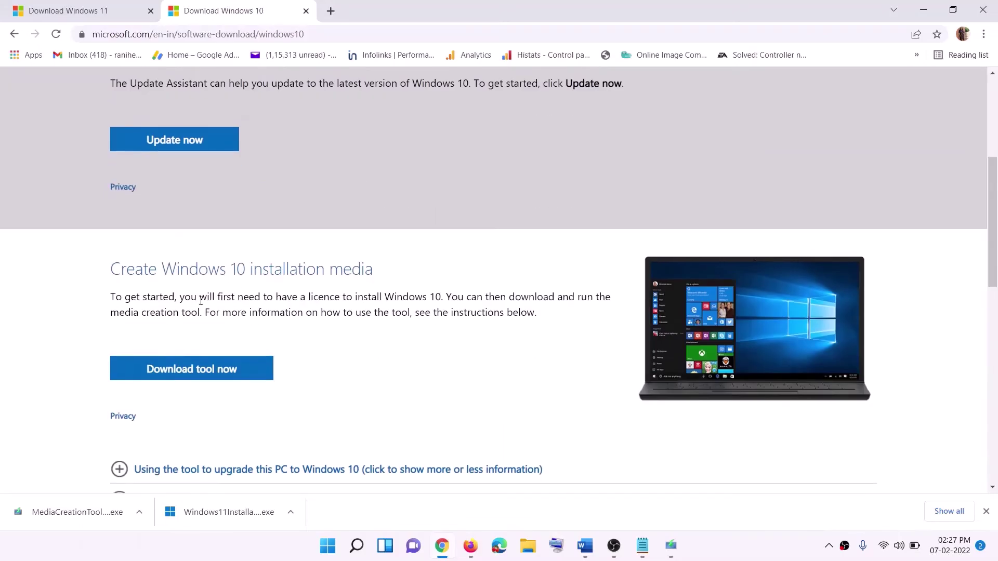
left_click_drag(117, 313, 223, 313)
scroll(331, 285, "down", 3)
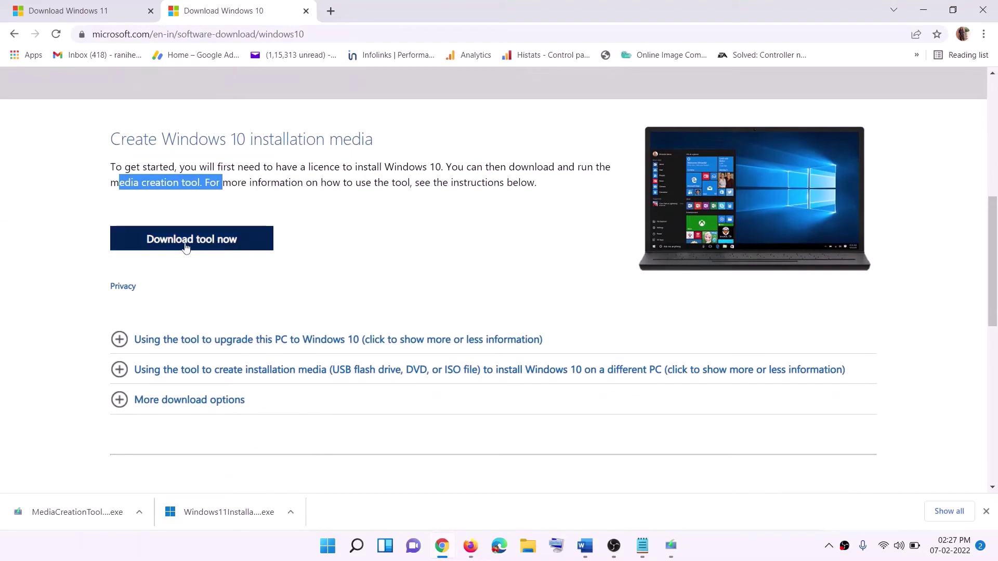
left_click(208, 247)
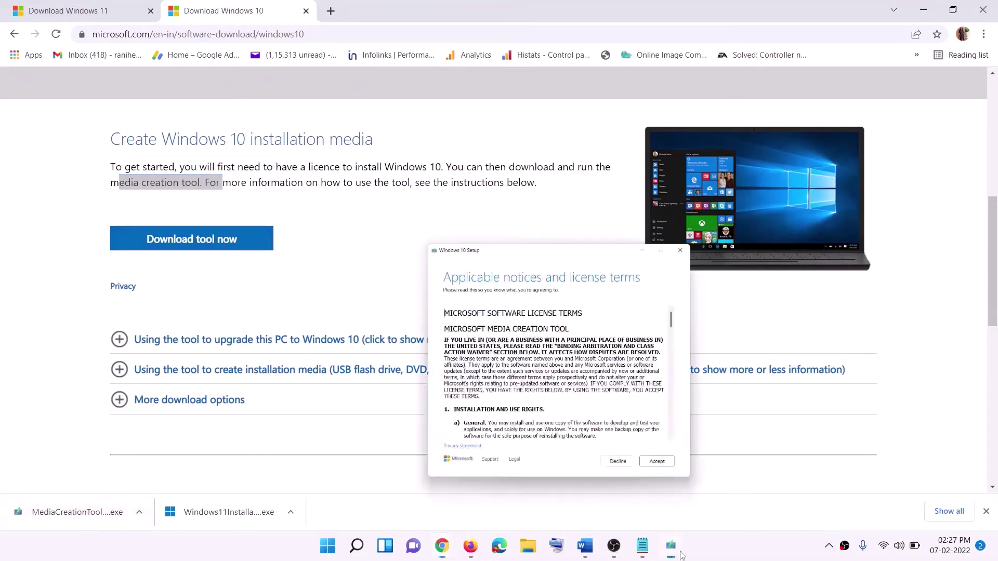
Step: Accept the licence terms and choose Upgrade this PC now, reaching Ready to install
left_click(649, 424)
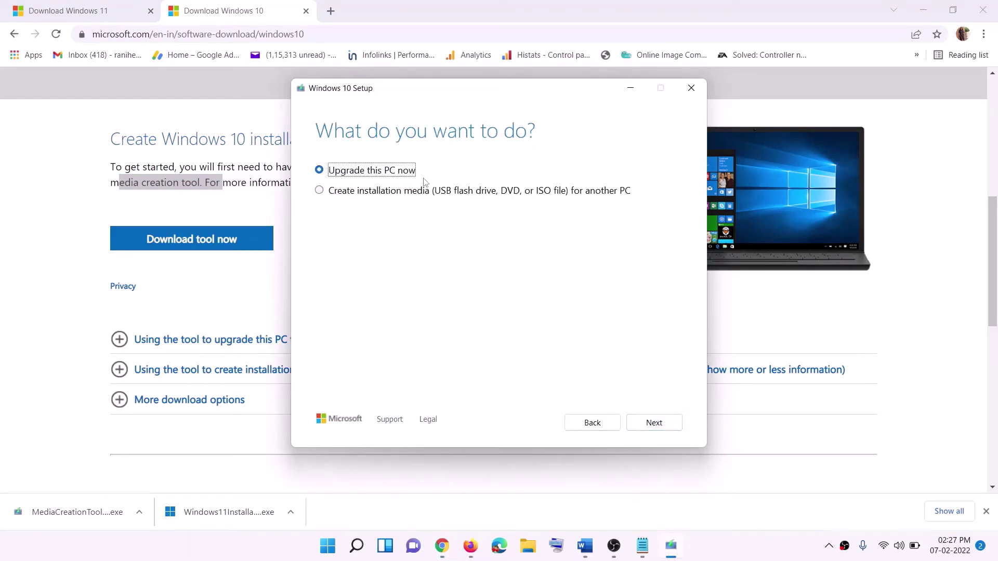
left_click(653, 423)
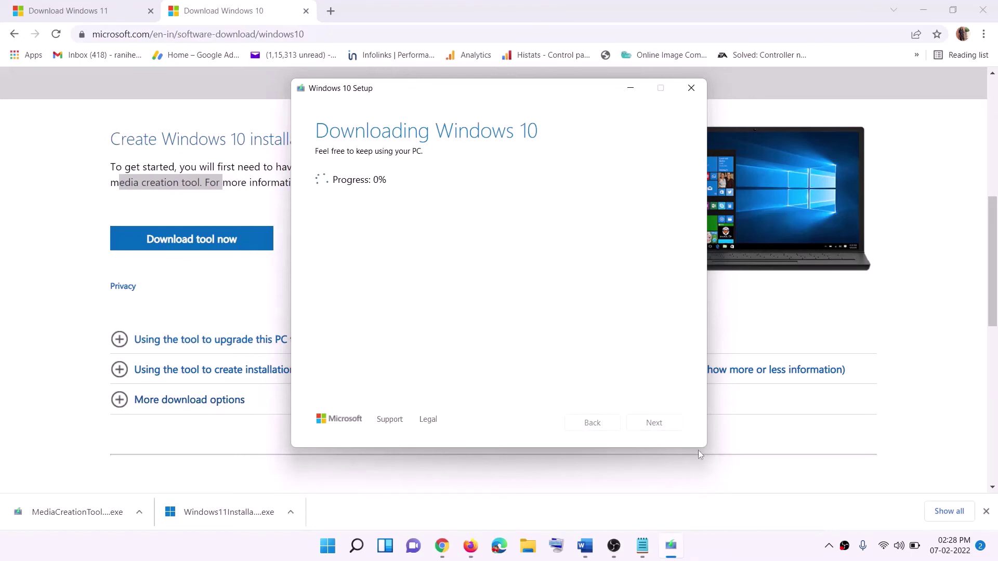
left_click(736, 557)
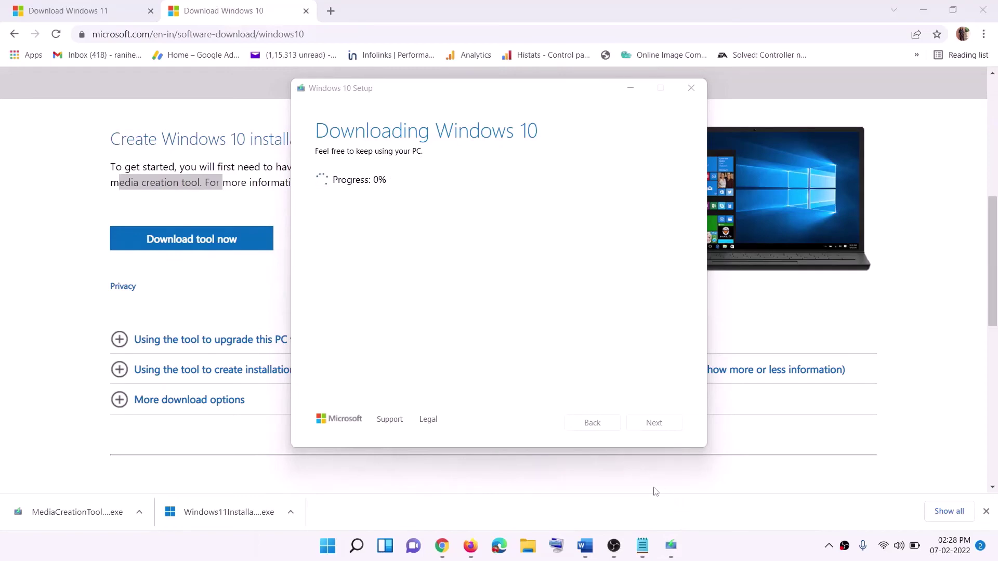
Step: Bring the Word guide back to the front and maximise it
left_click(592, 555)
scroll(119, 252, "down", 2)
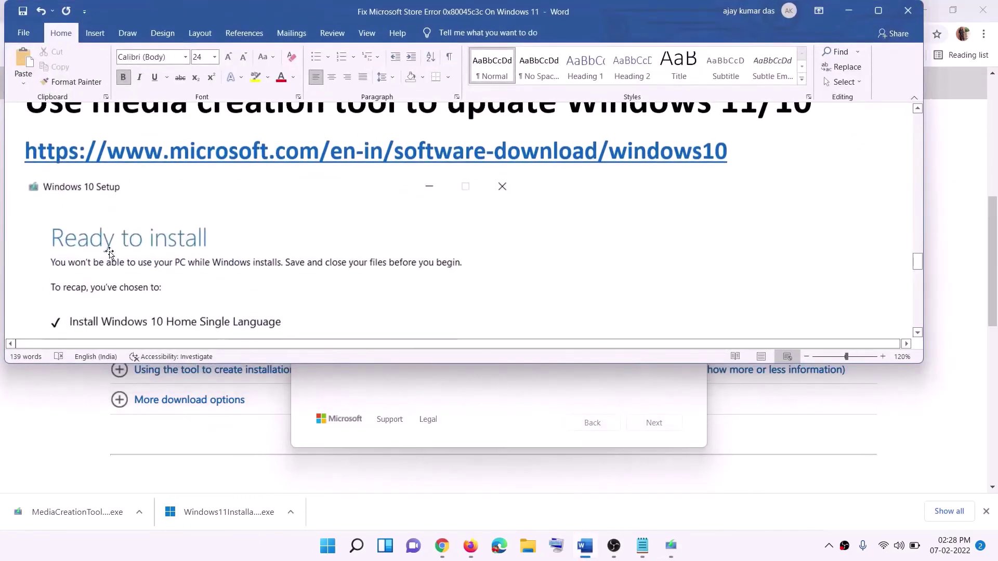
left_click(879, 10)
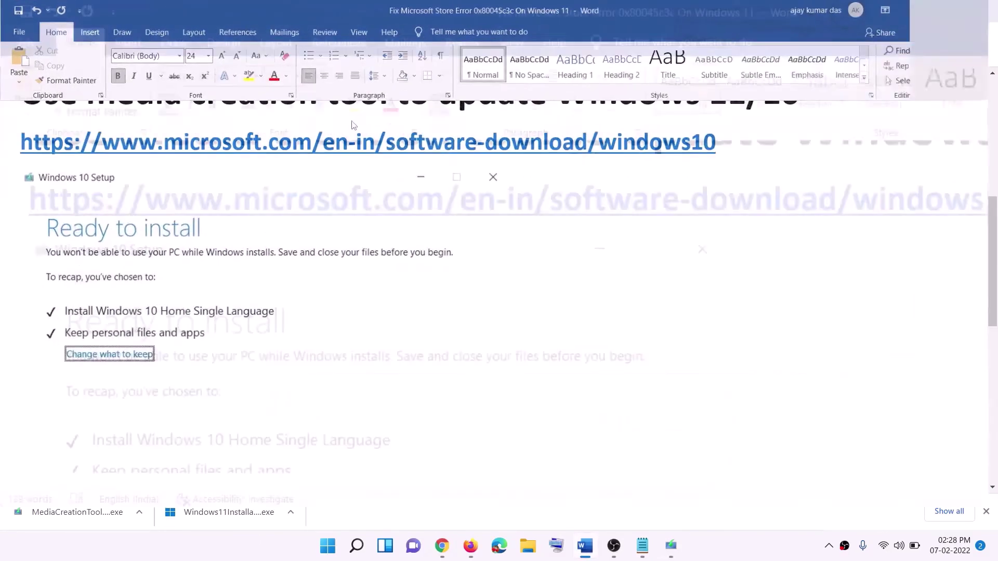